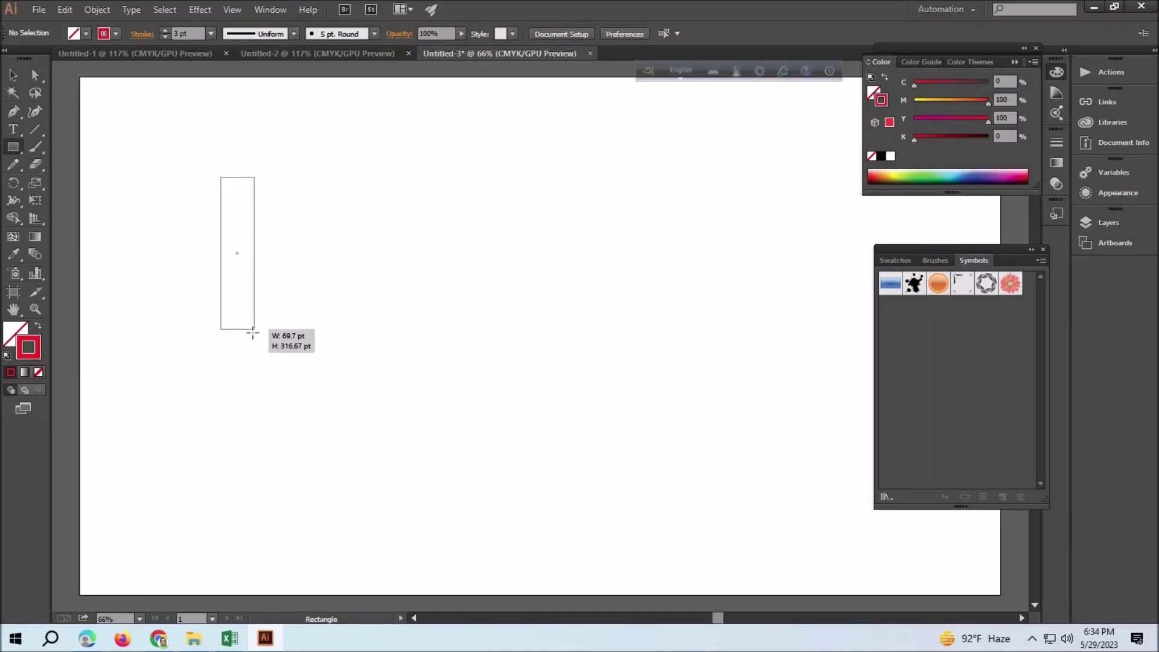
# Duplicate the tall rectangle into a row of seven using an Alt-drag copy and Ctrl+D.
pyautogui.click(12, 75)
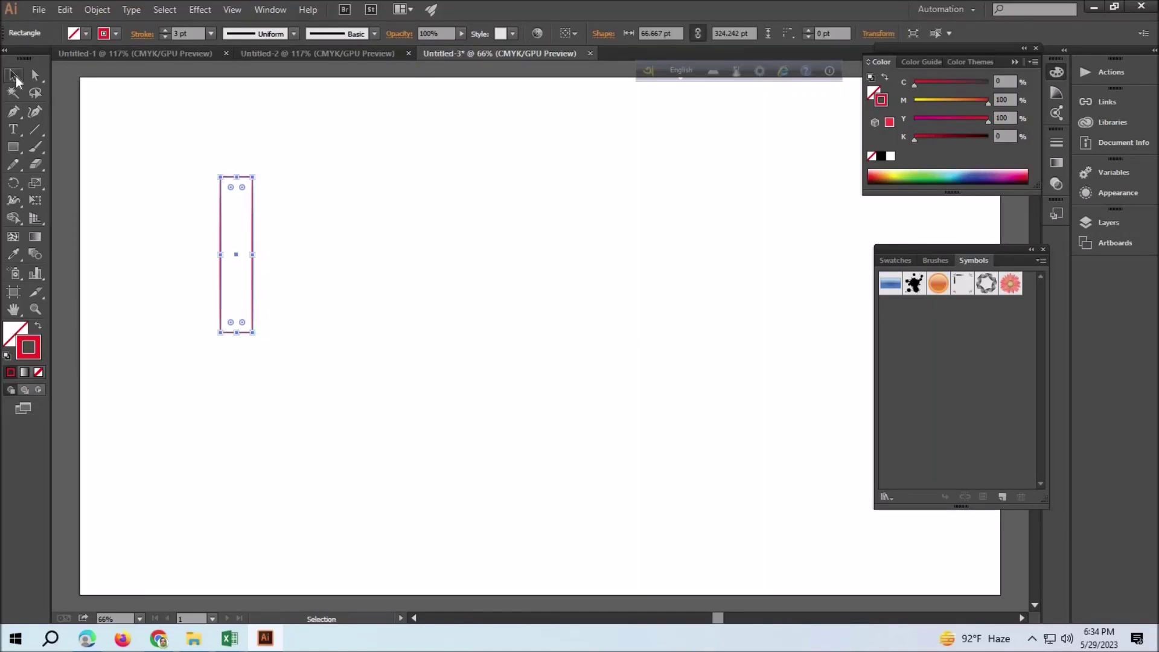
pyautogui.click(139, 619)
pyautogui.click(164, 412)
pyautogui.hscroll(-3, 698, 619)
pyautogui.scroll(1, 671, 476)
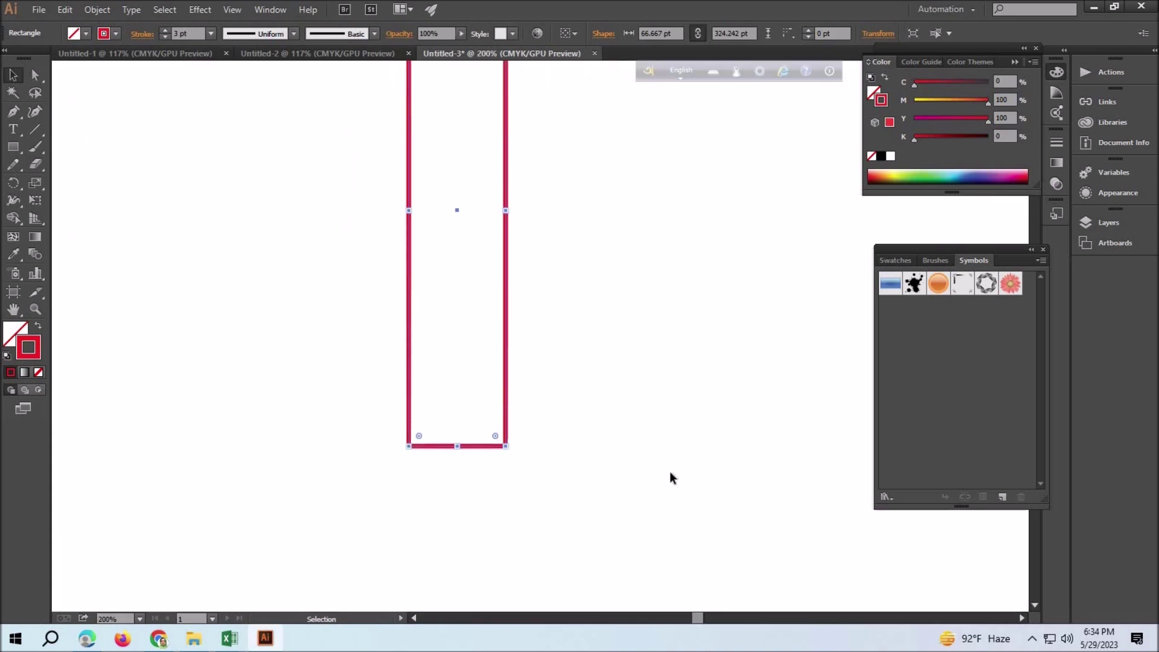
pyautogui.scroll(2, 555, 480)
pyautogui.moveTo(508, 482); pyautogui.dragTo(604, 482)
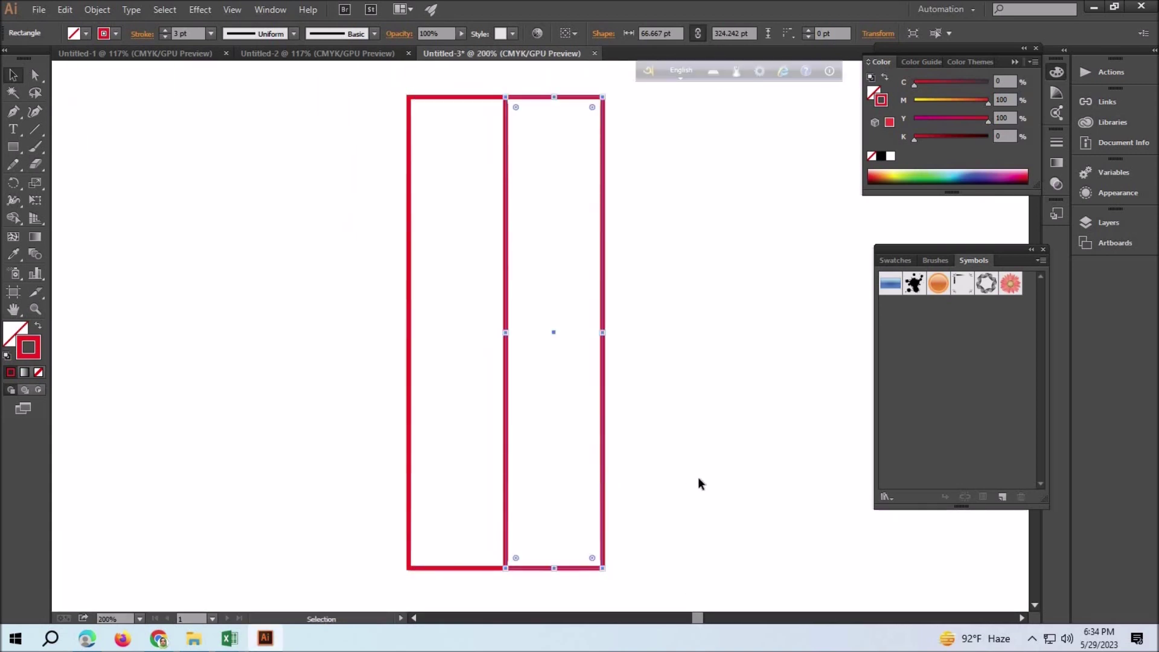
pyautogui.click(139, 619)
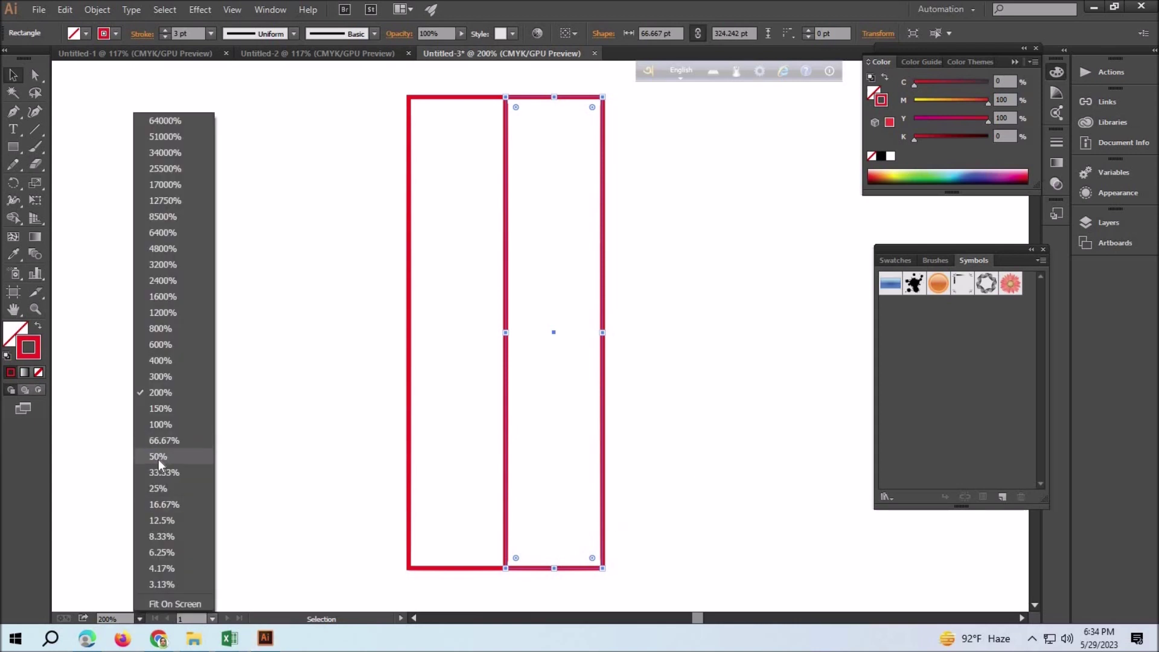
pyautogui.click(159, 457)
pyautogui.hotkey('ctrl', 'd')
pyautogui.hotkey('ctrl', 'd')
pyautogui.hotkey('ctrl', 'd')
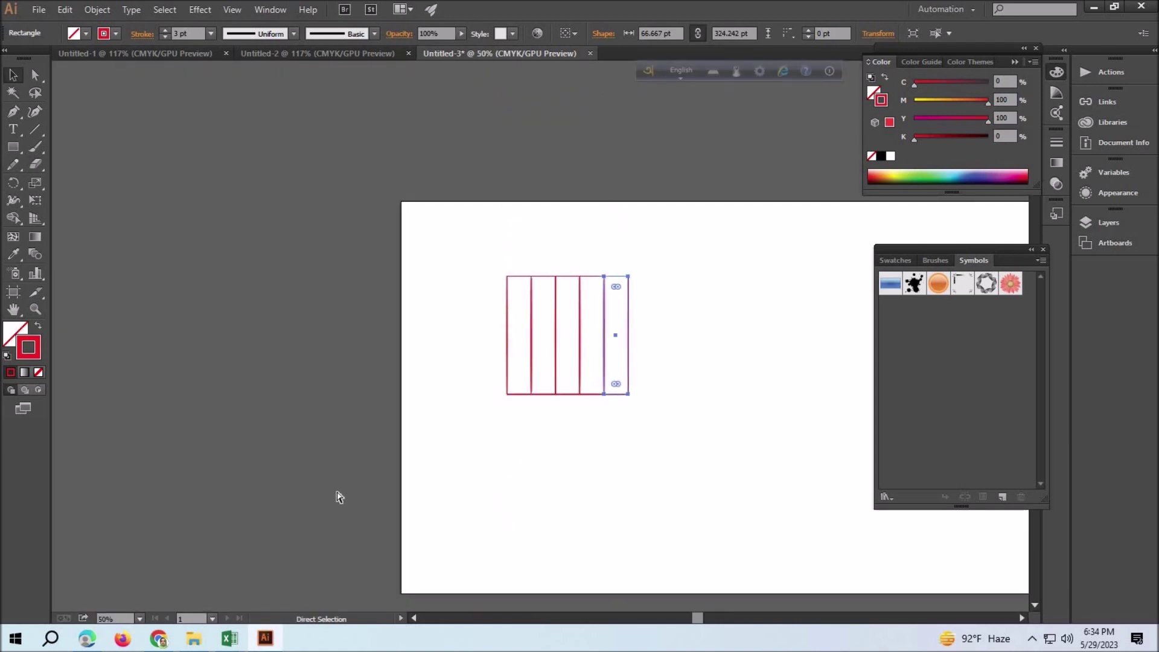
pyautogui.hotkey('ctrl', 'd')
pyautogui.hotkey('ctrl', 'd')
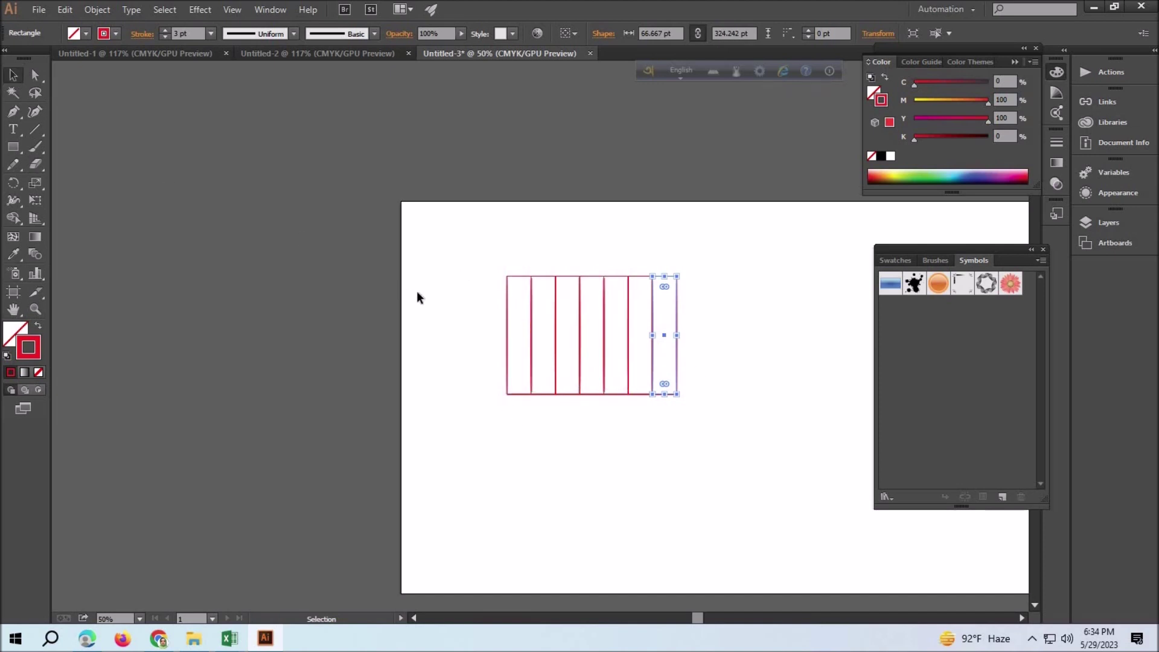
# Stretch all seven rectangles taller.
pyautogui.moveTo(458, 254); pyautogui.dragTo(679, 404)
pyautogui.moveTo(592, 277); pyautogui.dragTo(592, 251)
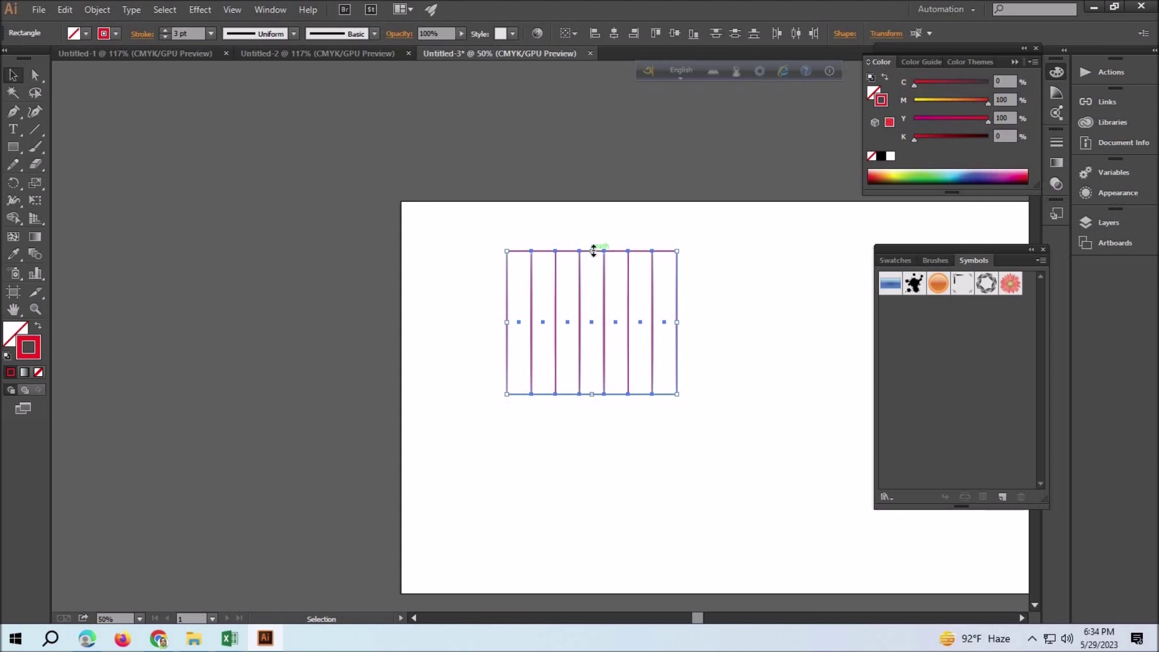
pyautogui.moveTo(593, 251); pyautogui.dragTo(593, 238)
# Save the rectangle row as a new symbol, delete the instance, and draw a 584 pt square.
pyautogui.moveTo(740, 441); pyautogui.dragTo(462, 246)
pyautogui.rightClick(556, 304)
pyautogui.press('Escape')
pyautogui.click(589, 415)
pyautogui.moveTo(591, 394); pyautogui.dragTo(939, 401)
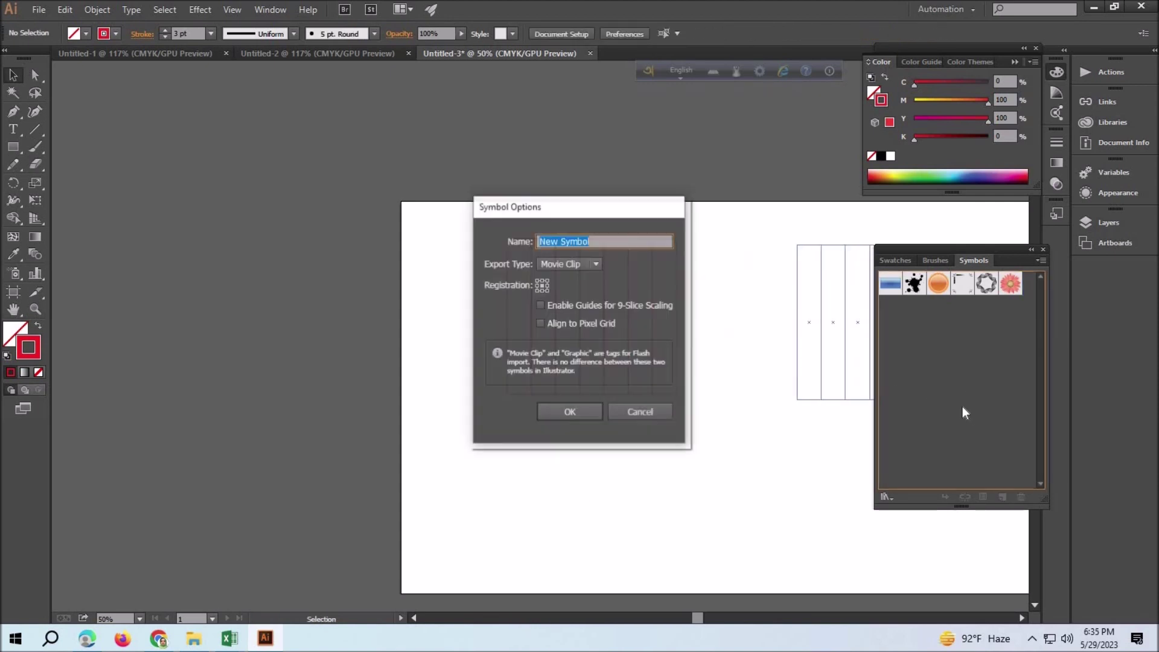
pyautogui.click(565, 409)
pyautogui.press('Delete')
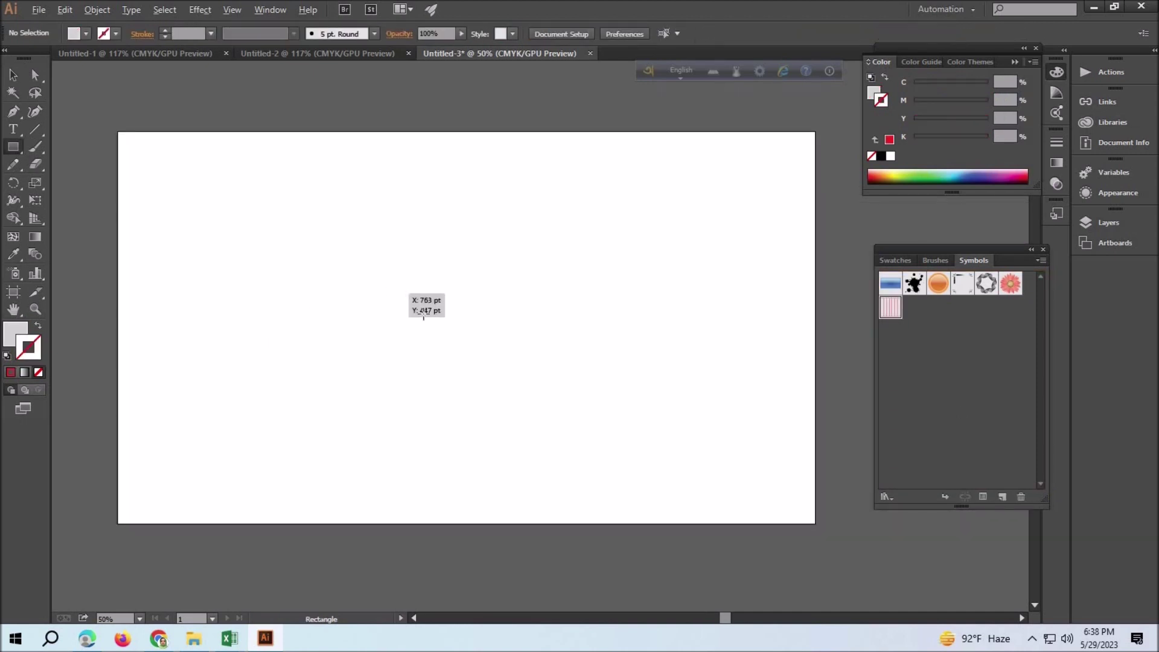
pyautogui.moveTo(394, 293); pyautogui.dragTo(501, 399)
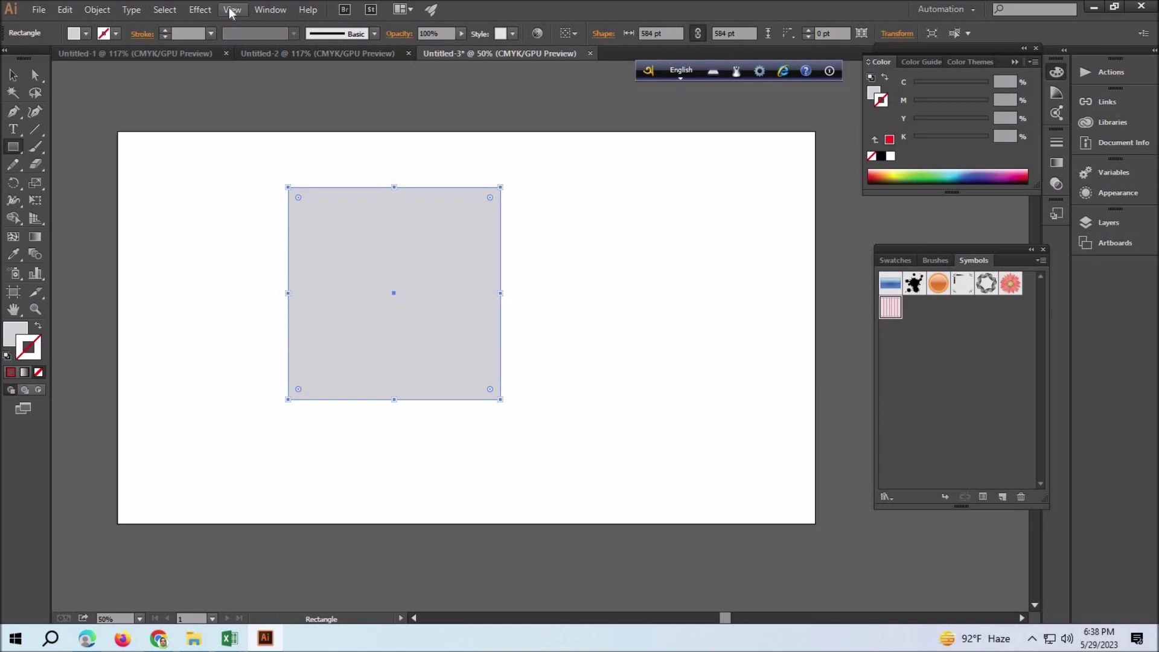
# Apply 3D Extrude & Bevel with Isometric Top position, 580 pt extrude depth, and Preview on.
pyautogui.click(201, 10)
pyautogui.click(393, 92)
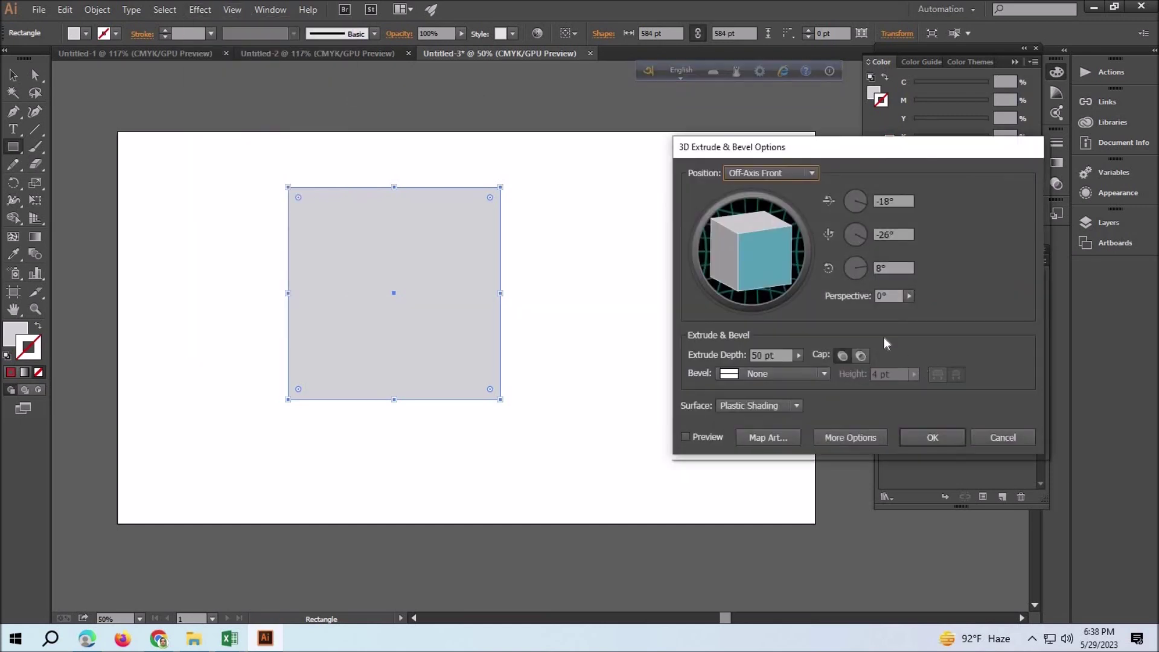
pyautogui.click(779, 355)
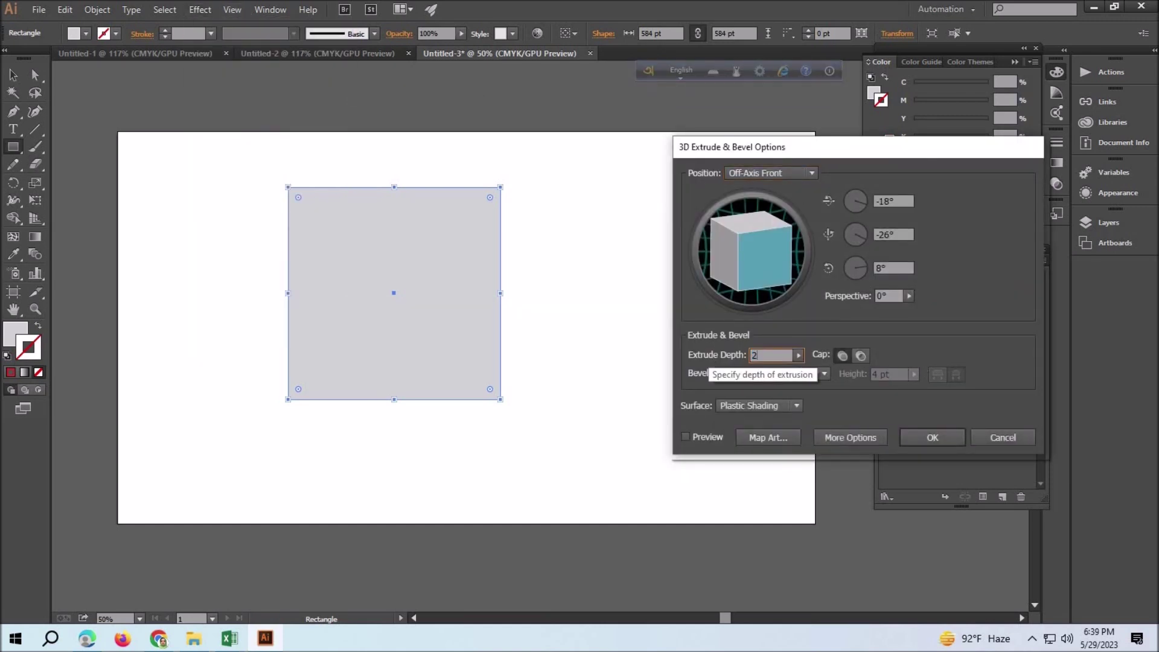
pyautogui.click(809, 173)
pyautogui.click(782, 440)
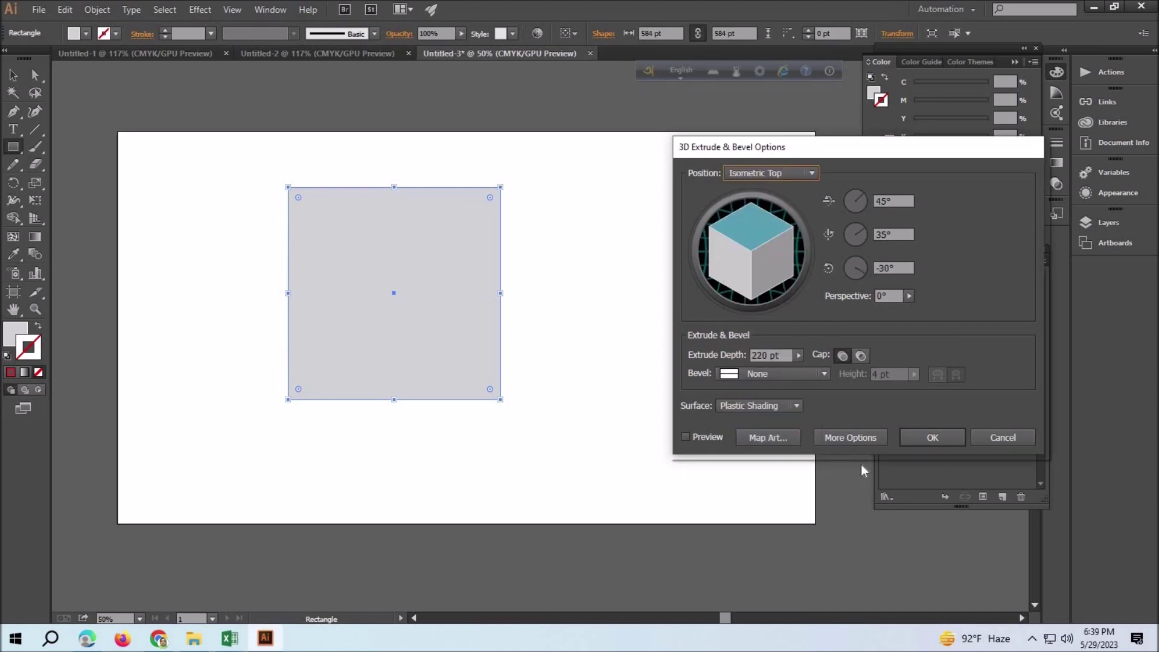
pyautogui.click(687, 437)
pyautogui.moveTo(798, 355); pyautogui.dragTo(760, 375)
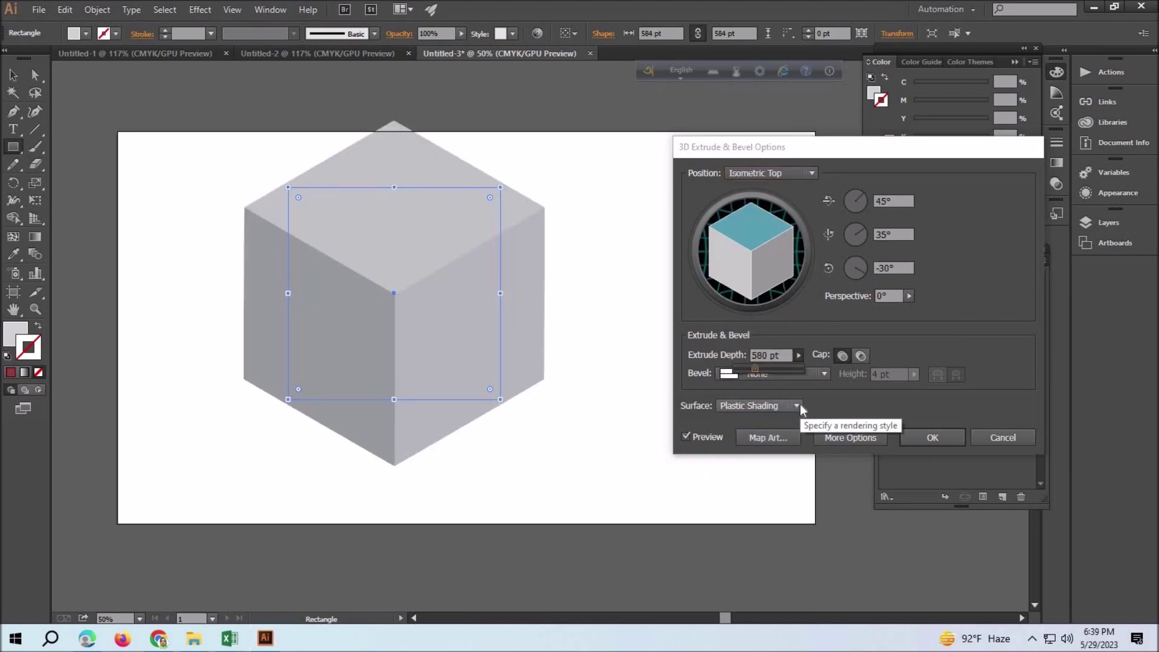
pyautogui.click(769, 437)
# Map the striped symbol onto the cube's top face and stretch it to fill.
pyautogui.click(825, 173)
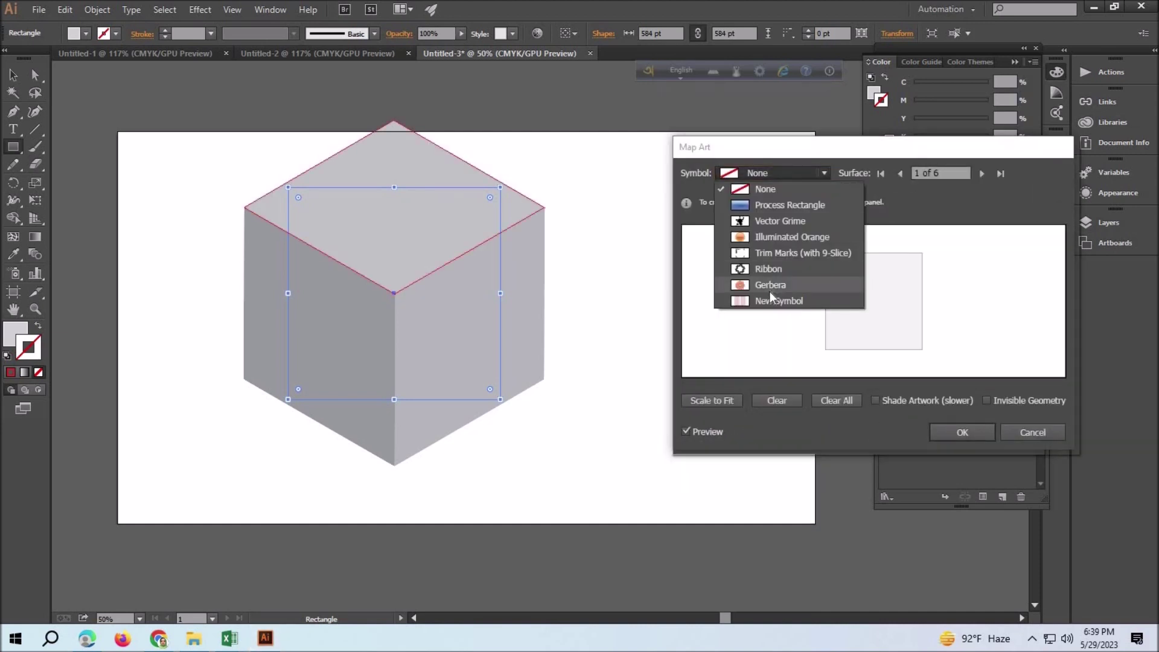
pyautogui.click(774, 297)
pyautogui.moveTo(873, 337); pyautogui.dragTo(871, 349)
pyautogui.moveTo(835, 307); pyautogui.dragTo(827, 308)
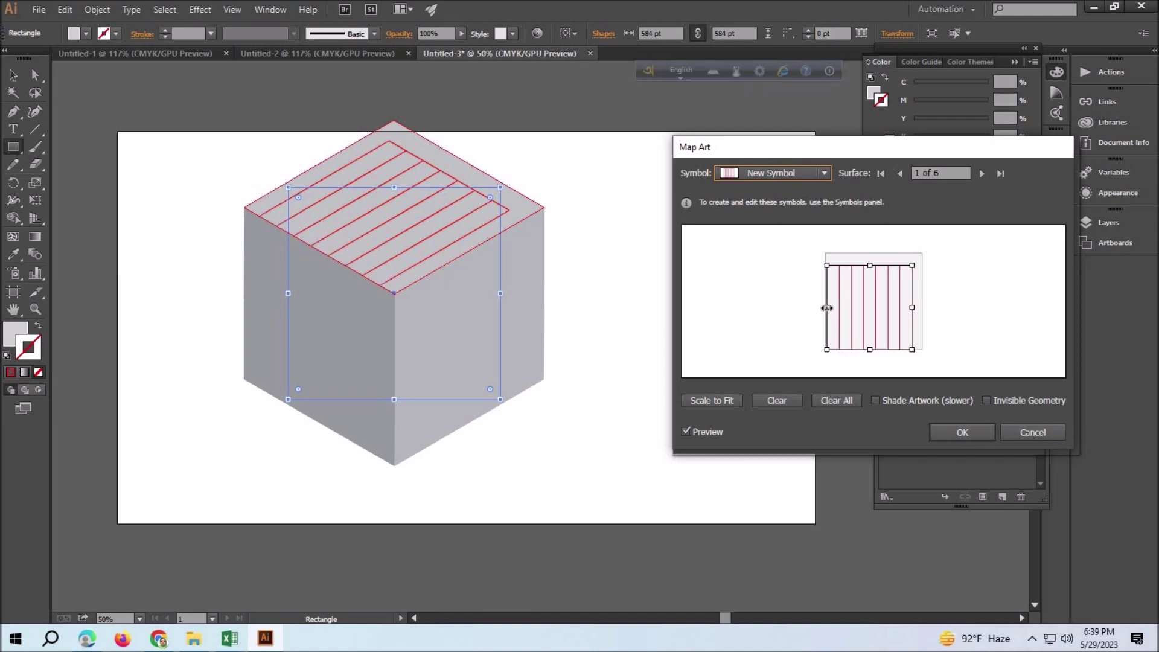
pyautogui.moveTo(870, 265); pyautogui.dragTo(870, 253)
pyautogui.moveTo(913, 301); pyautogui.dragTo(922, 304)
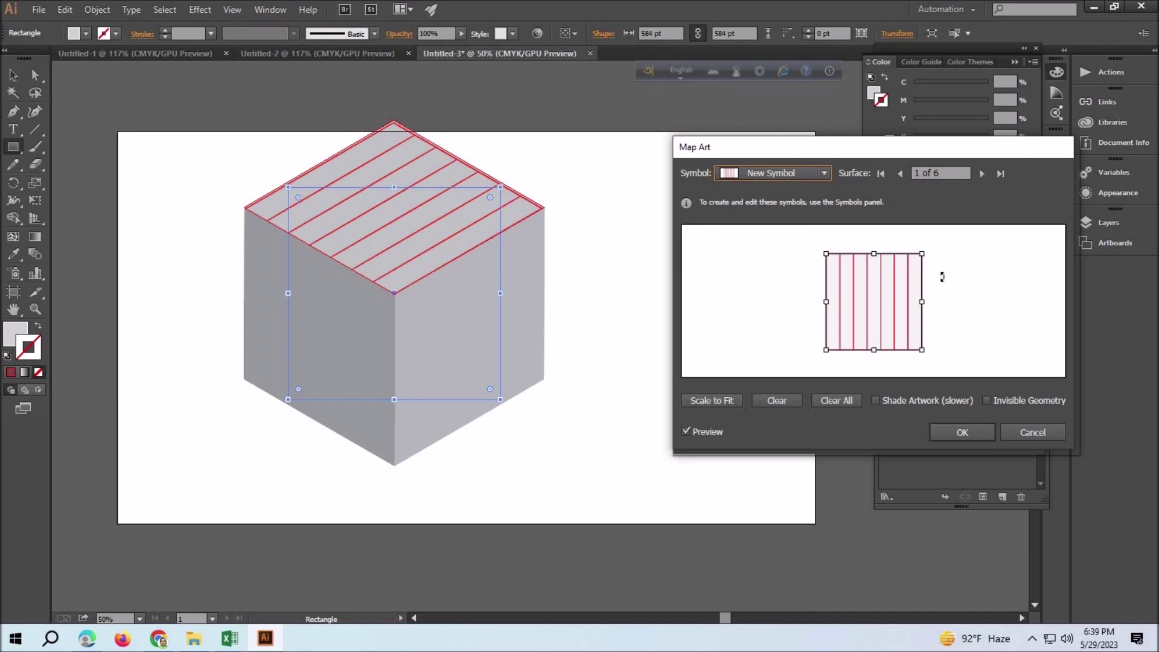
# Map the striped symbol onto surface 3 and resize it to cover the face.
pyautogui.click(983, 174)
pyautogui.click(803, 173)
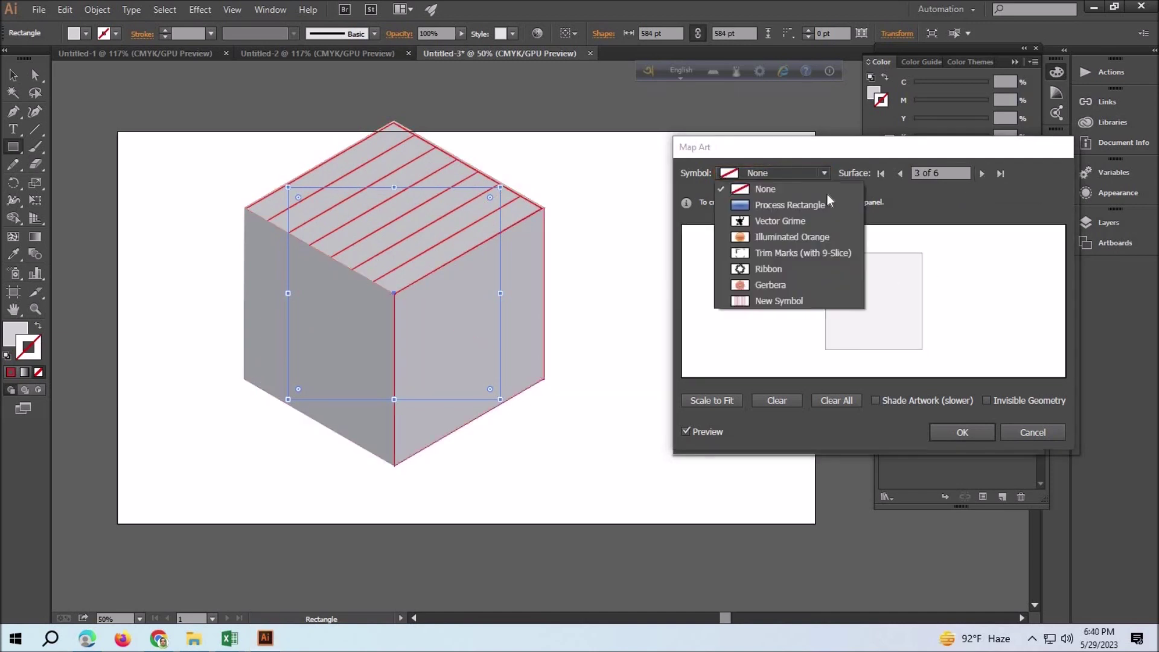
pyautogui.click(775, 303)
pyautogui.moveTo(875, 265); pyautogui.dragTo(875, 254)
pyautogui.moveTo(835, 294); pyautogui.dragTo(826, 294)
pyautogui.moveTo(914, 296); pyautogui.dragTo(922, 296)
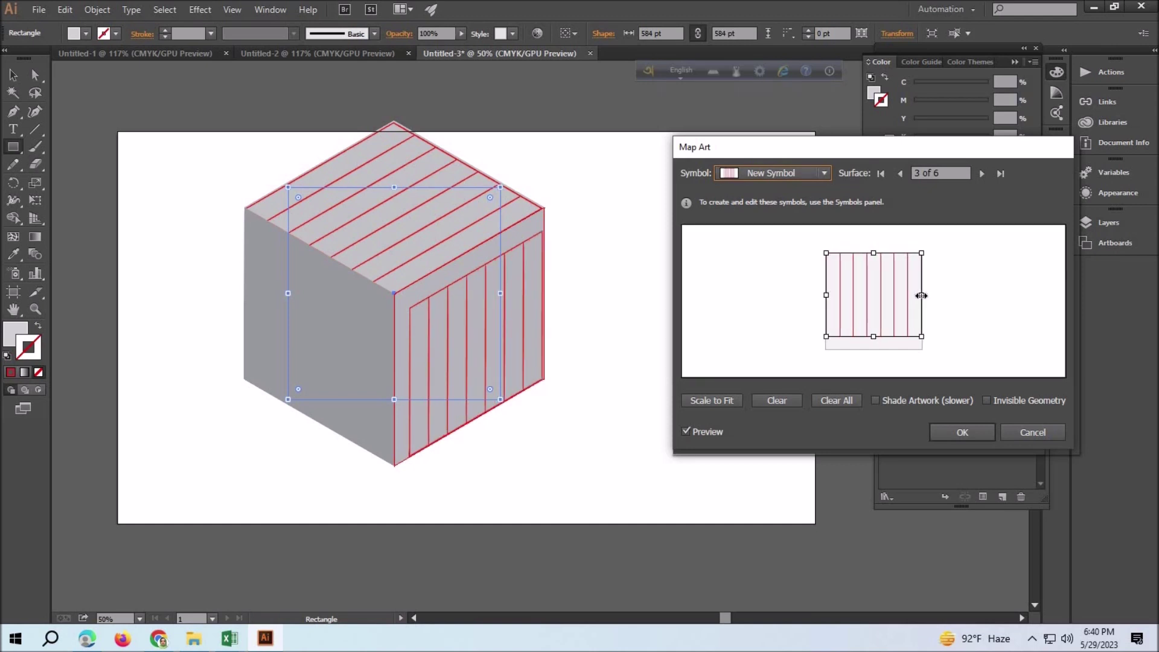
pyautogui.moveTo(875, 340); pyautogui.dragTo(876, 350)
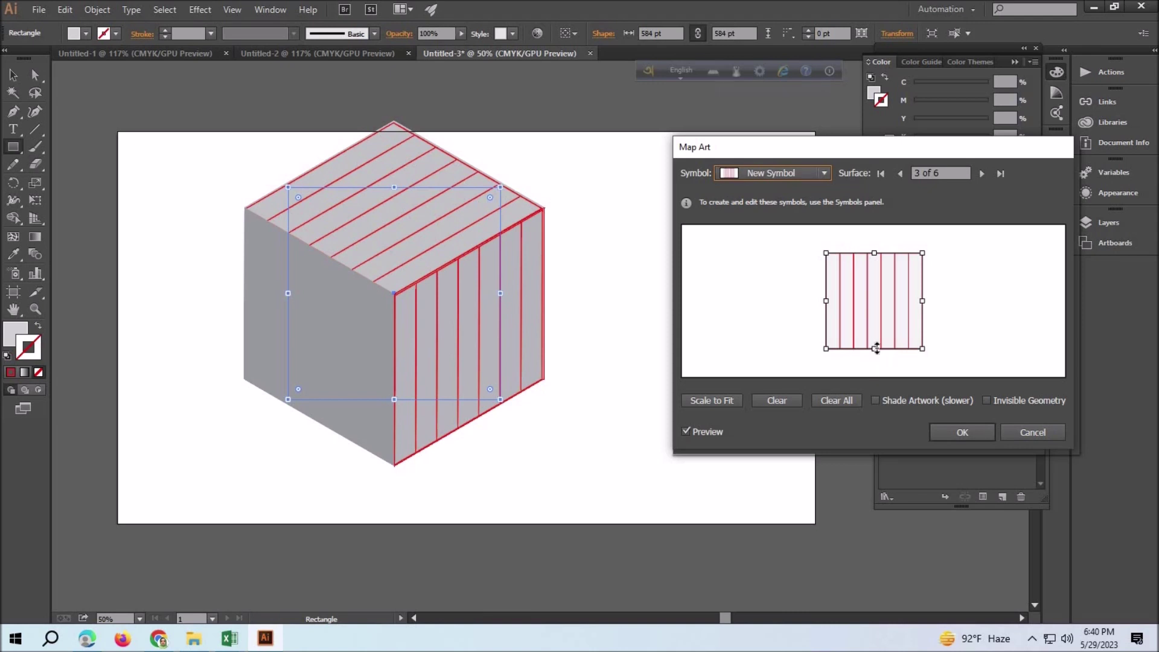
pyautogui.moveTo(875, 350); pyautogui.dragTo(875, 351)
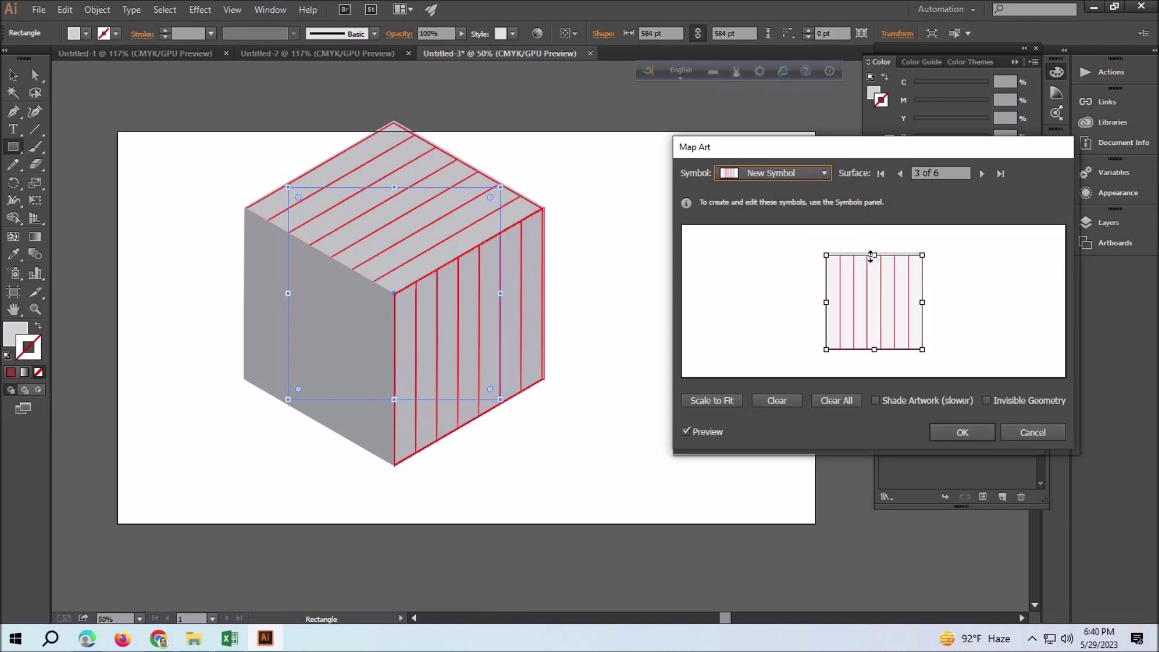
pyautogui.moveTo(873, 255); pyautogui.dragTo(874, 252)
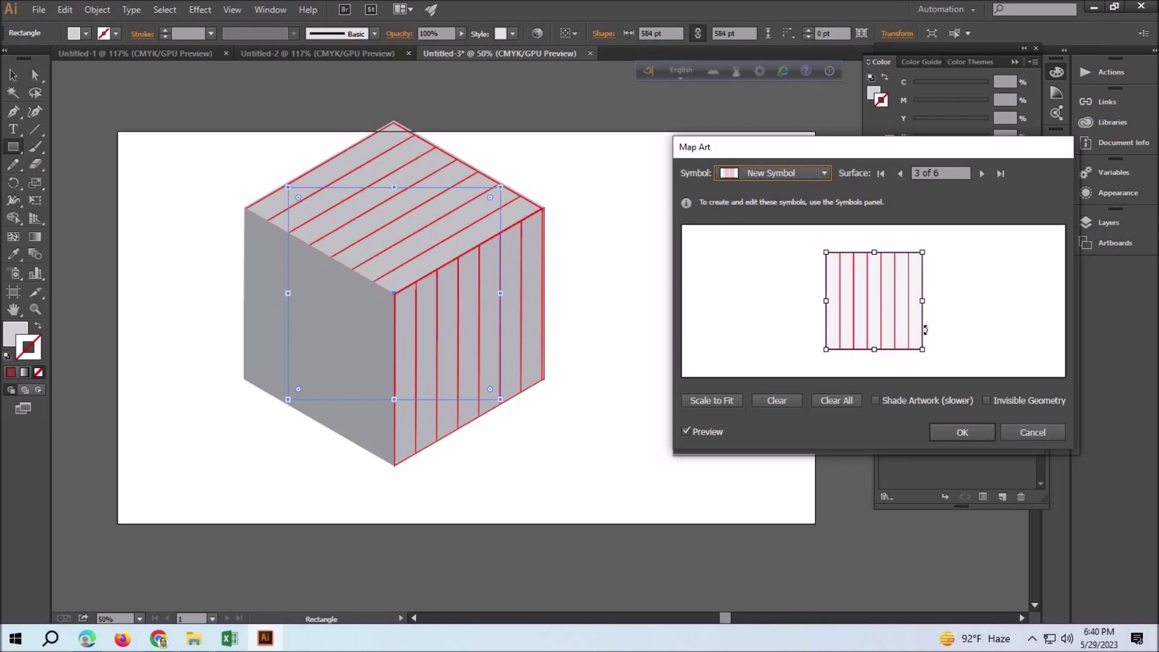
pyautogui.moveTo(876, 350); pyautogui.dragTo(875, 351)
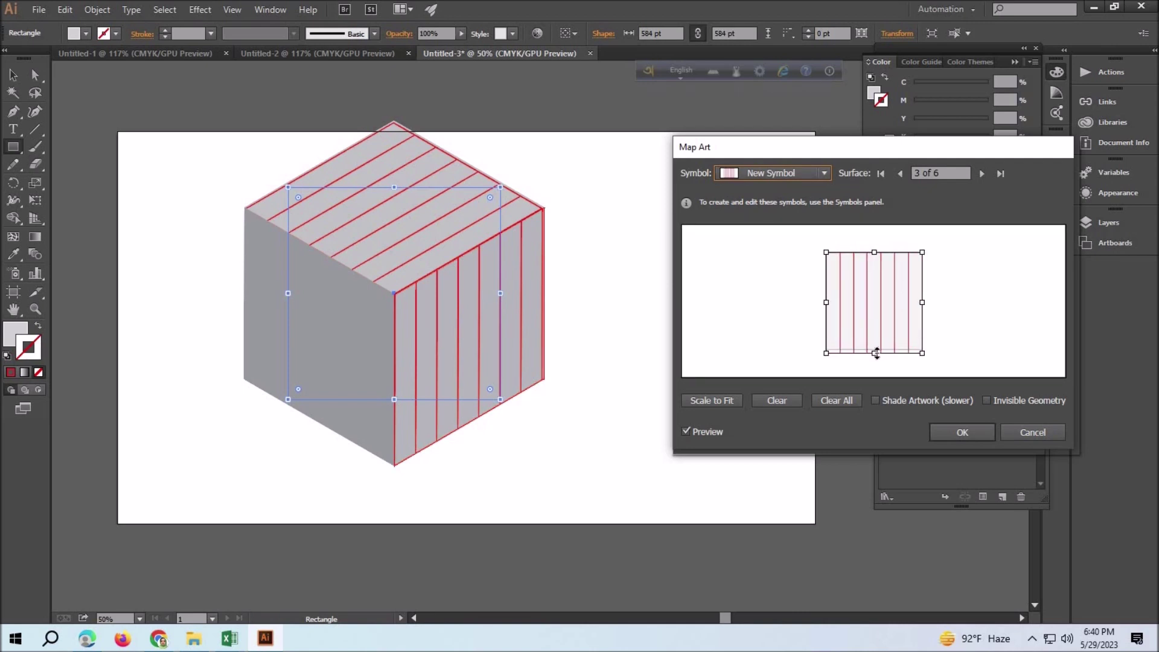
# Map the striped symbol onto surface 4, rotated 90° to horizontal and resized to fill.
pyautogui.click(982, 174)
pyautogui.click(785, 173)
pyautogui.click(764, 302)
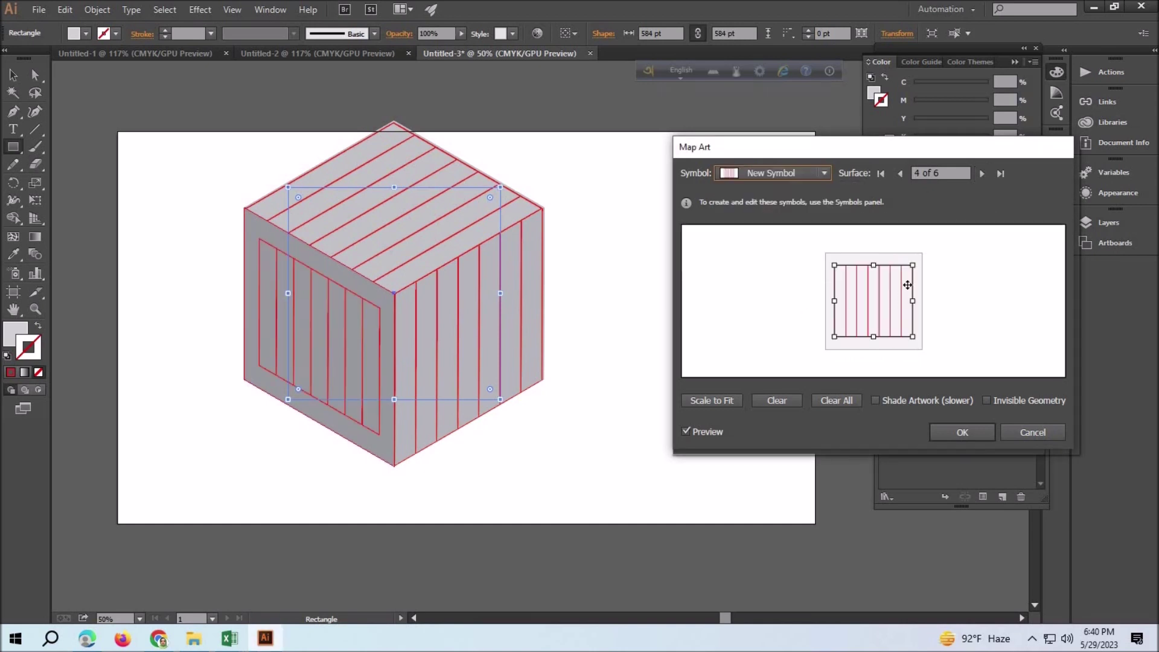
pyautogui.moveTo(919, 258)
pyautogui.mouseDown()
pyautogui.moveTo(928, 330)
pyautogui.moveTo(914, 343)
pyautogui.mouseUp()
pyautogui.moveTo(839, 301); pyautogui.dragTo(828, 302)
pyautogui.moveTo(914, 256); pyautogui.dragTo(917, 255)
pyautogui.moveTo(829, 301); pyautogui.dragTo(824, 301)
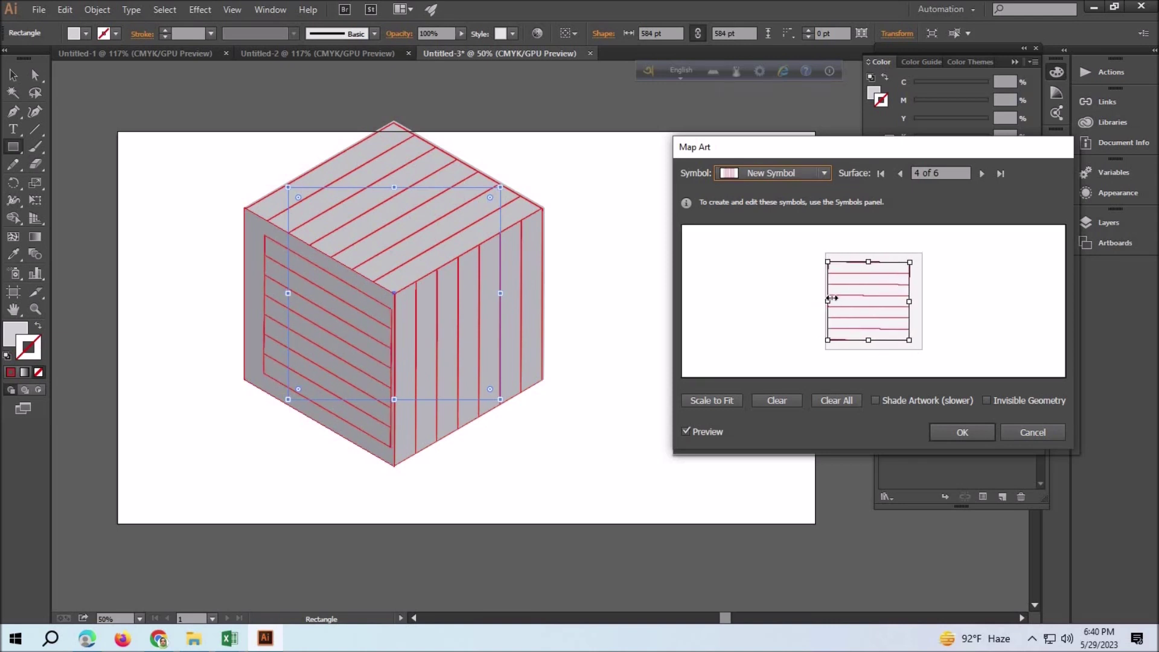
pyautogui.moveTo(910, 301); pyautogui.dragTo(922, 298)
pyautogui.moveTo(872, 260); pyautogui.dragTo(874, 254)
pyautogui.moveTo(868, 347); pyautogui.dragTo(872, 363)
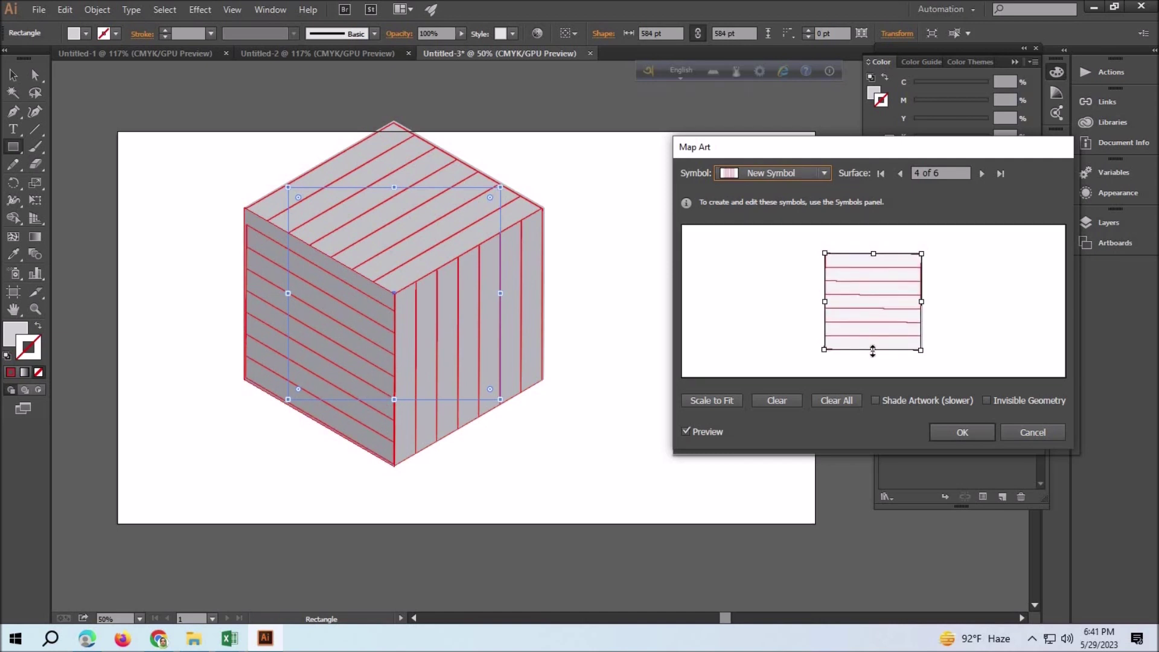
# Turn on Invisible Geometry, fine-tune the left-face stripes, and apply the 3D effect.
pyautogui.click(986, 400)
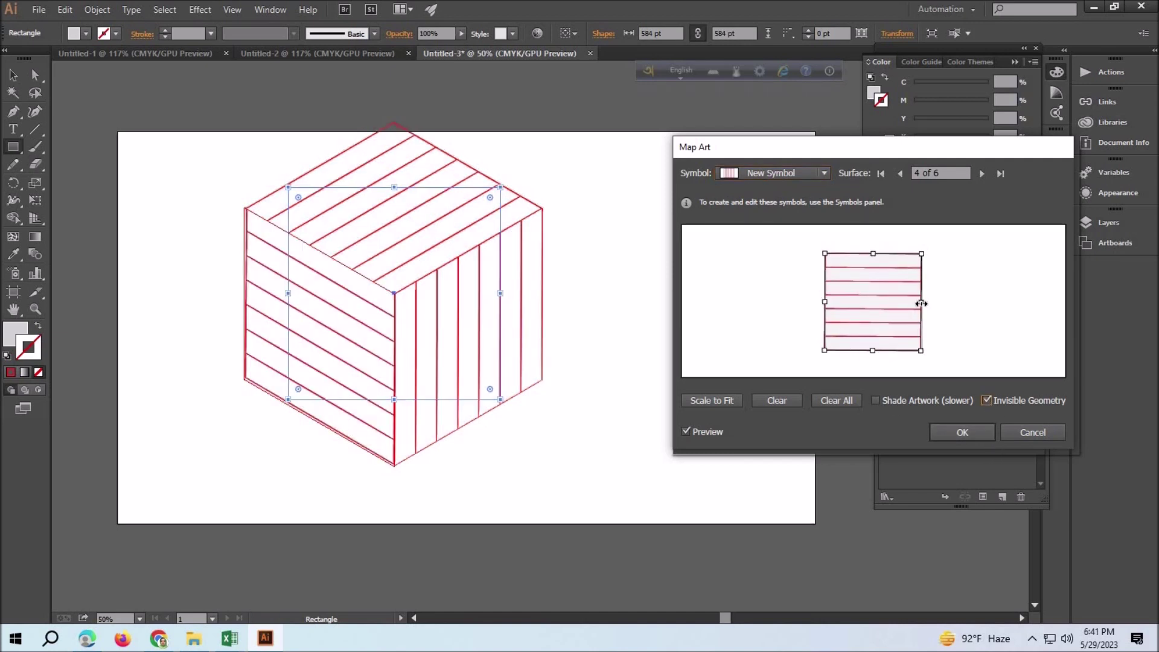
pyautogui.moveTo(921, 303); pyautogui.dragTo(922, 303)
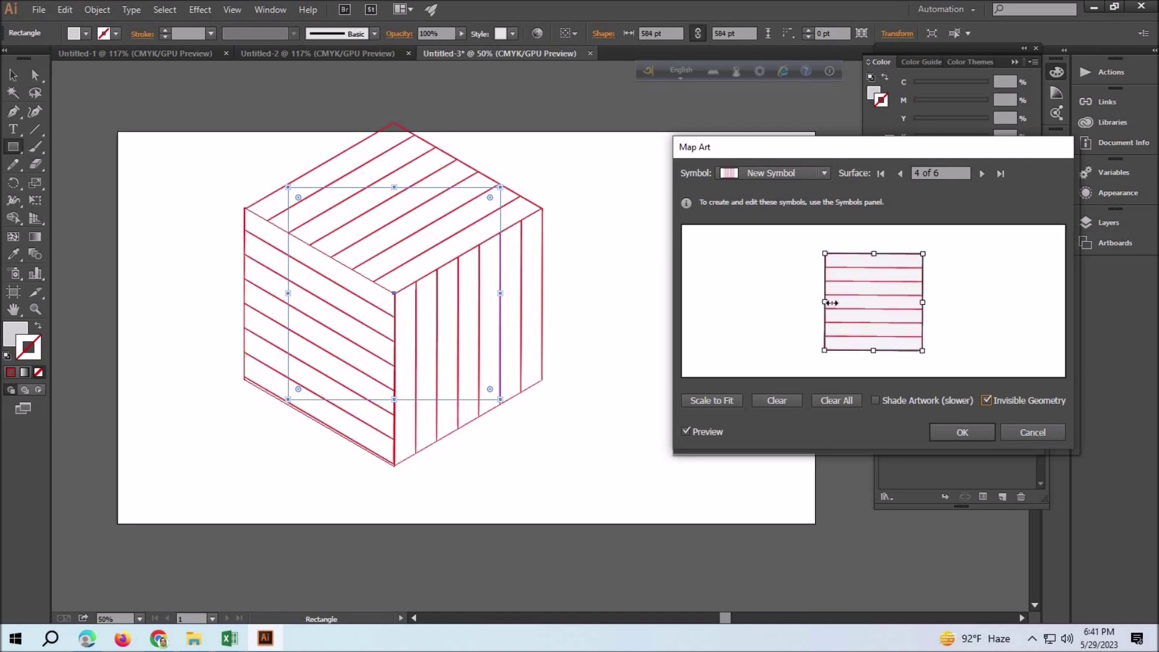
pyautogui.moveTo(825, 303); pyautogui.dragTo(822, 309)
pyautogui.click(939, 436)
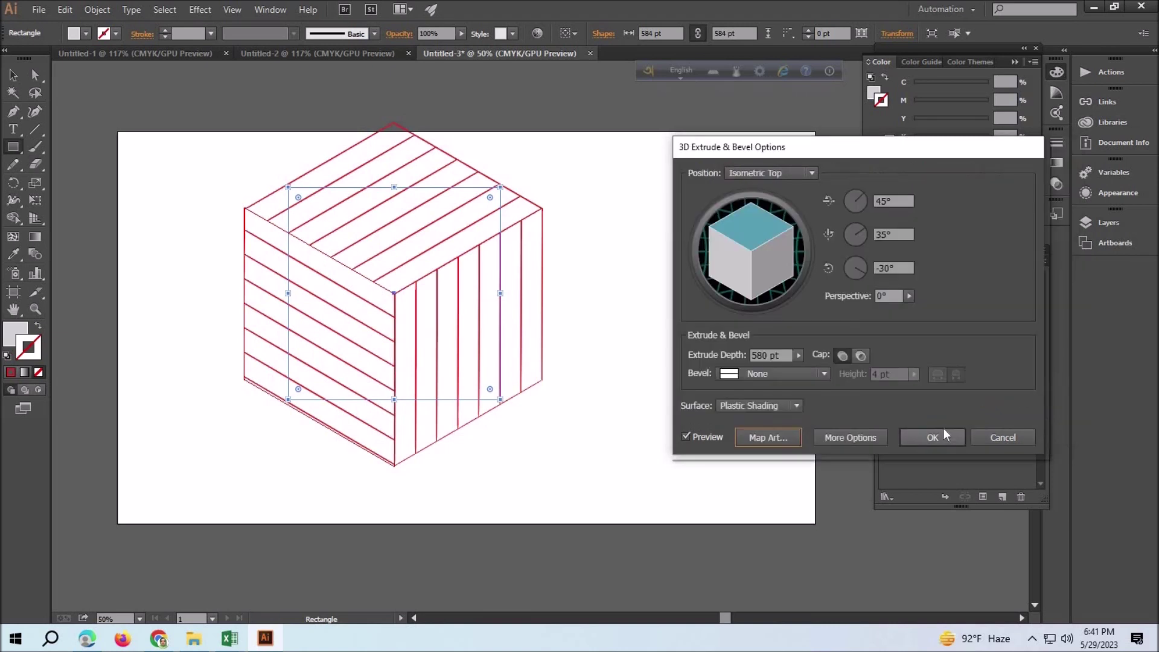
pyautogui.click(940, 440)
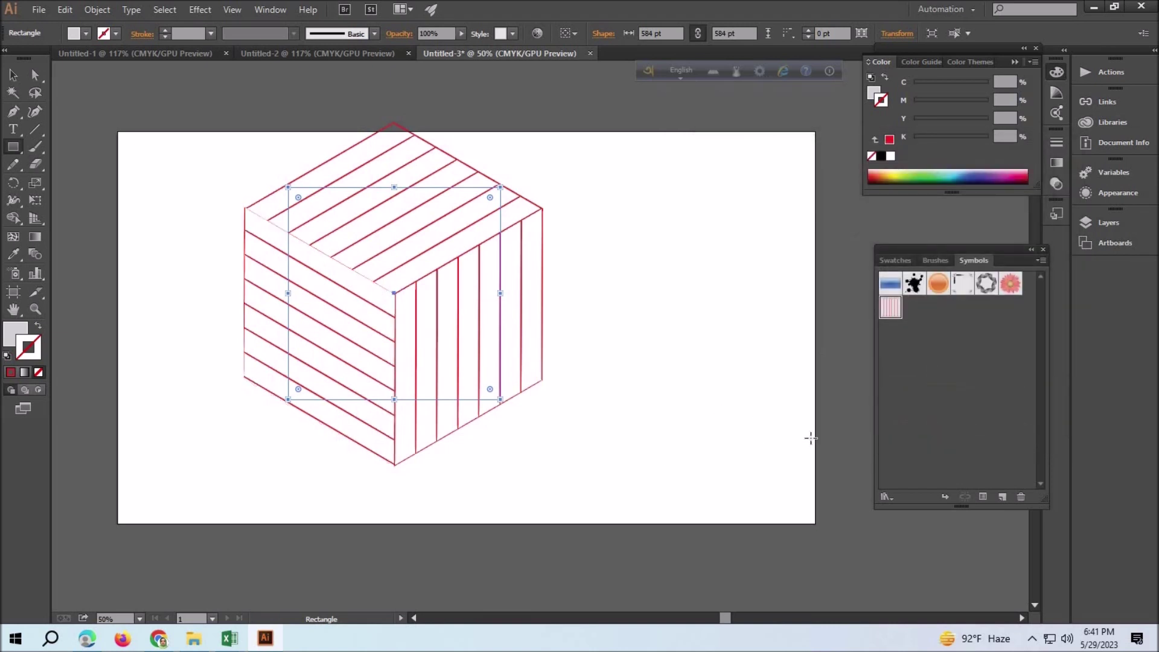
# Expand the crate's appearance into grouped artwork.
pyautogui.click(13, 76)
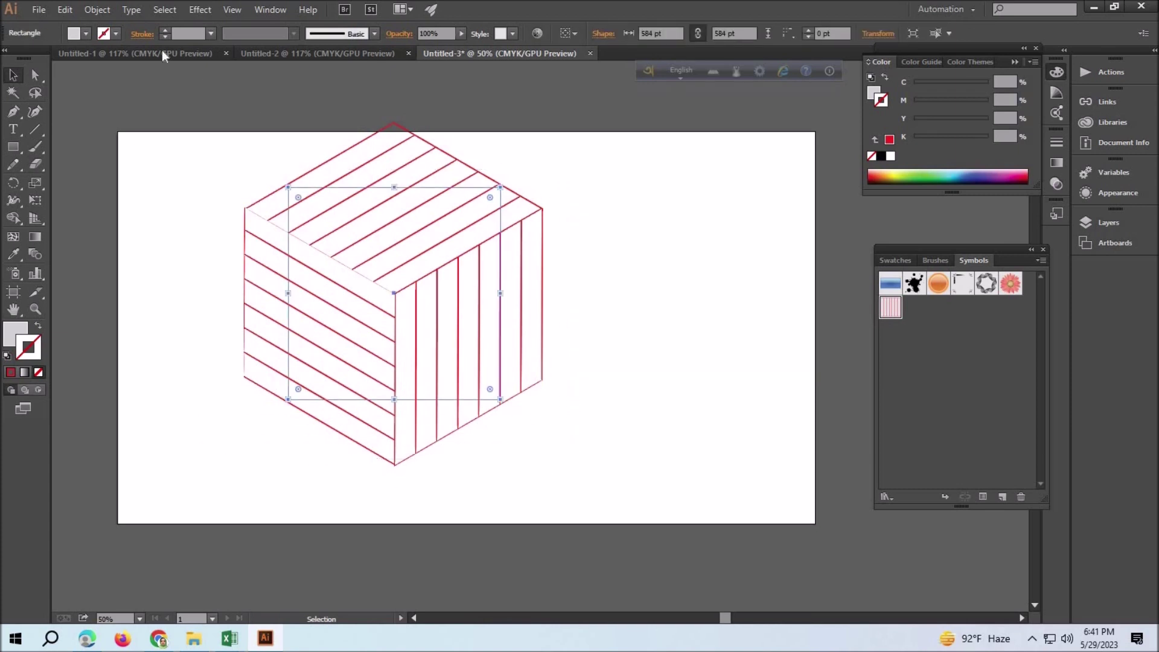
pyautogui.click(95, 13)
pyautogui.click(121, 179)
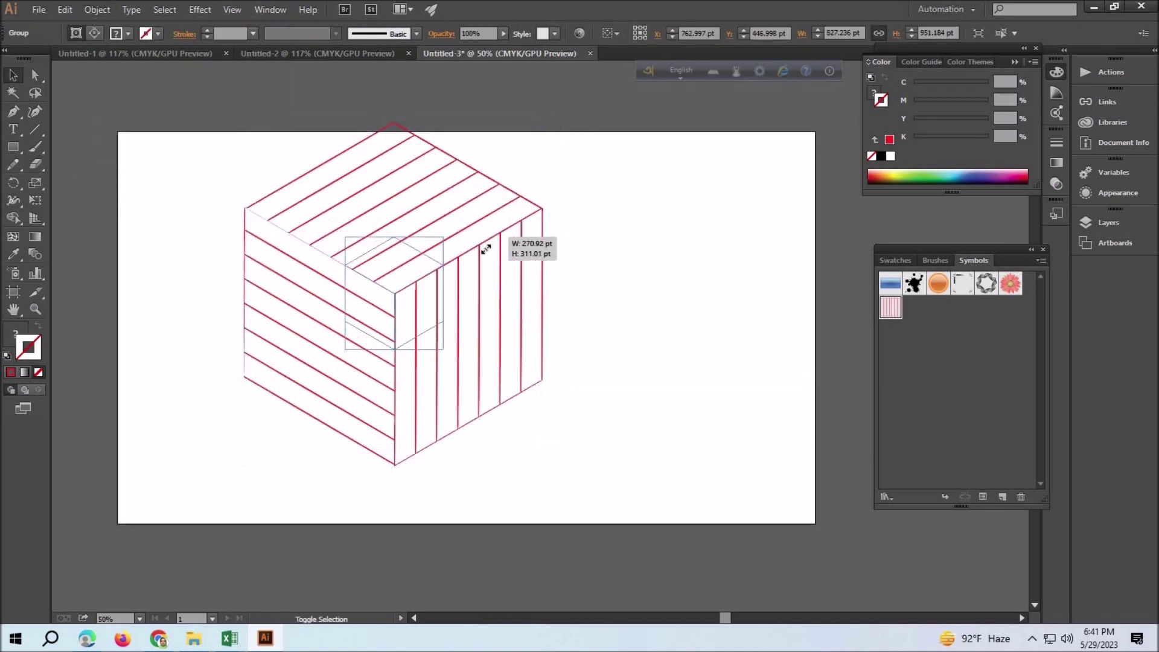
# Shrink the cube to a small tile and move it to the artboard's bottom-left corner at 100% zoom.
pyautogui.moveTo(544, 122); pyautogui.dragTo(421, 264)
pyautogui.moveTo(341, 247)
pyautogui.mouseDown()
pyautogui.moveTo(498, 361)
pyautogui.moveTo(506, 342)
pyautogui.mouseUp()
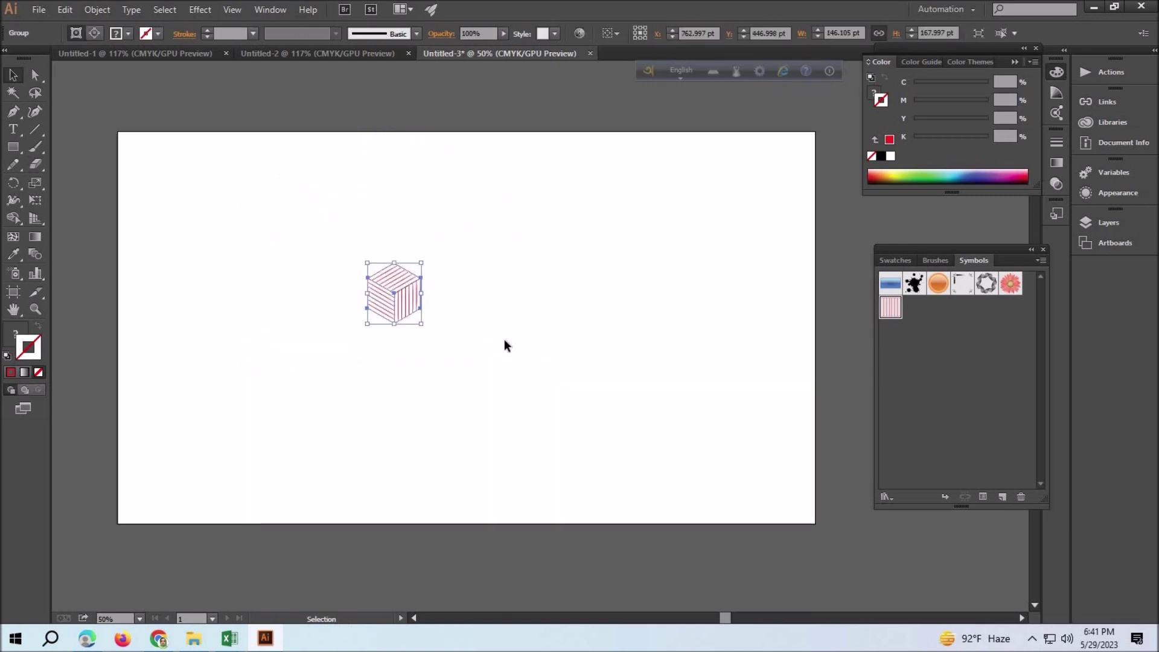
pyautogui.click(622, 497)
pyautogui.click(139, 619)
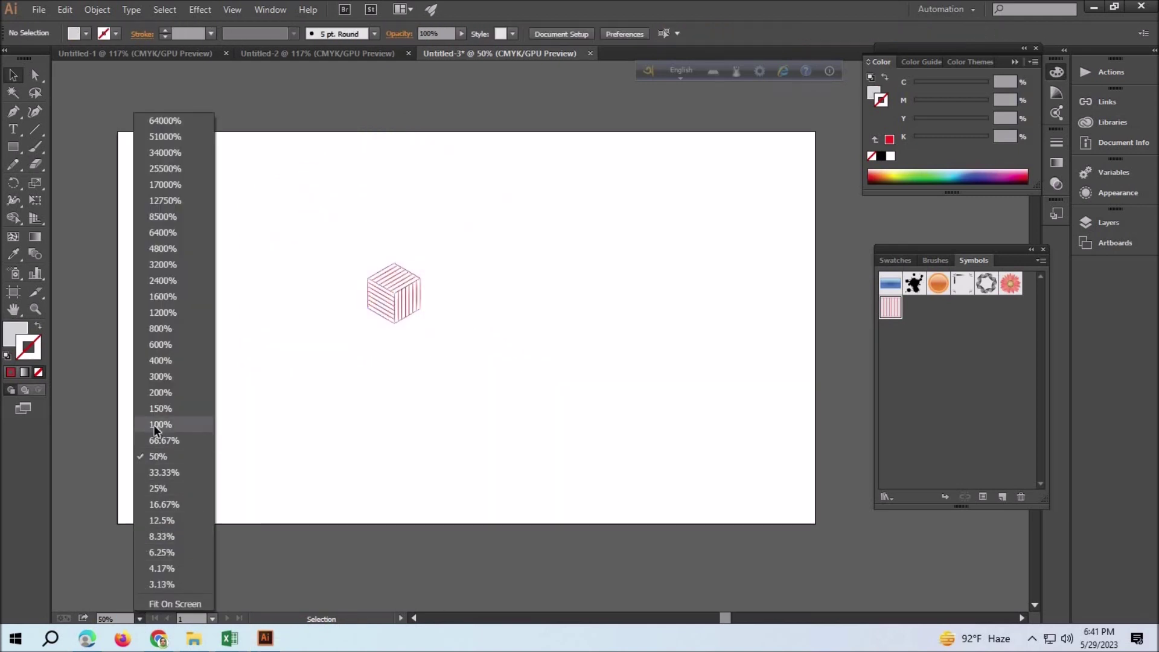
pyautogui.click(153, 424)
pyautogui.moveTo(196, 215); pyautogui.dragTo(316, 310)
pyautogui.moveTo(304, 189); pyautogui.dragTo(279, 216)
pyautogui.moveTo(248, 265); pyautogui.dragTo(85, 574)
# Try a red stroke at 6 pt and 4 pt weights, then return to a thin line.
pyautogui.click(158, 34)
pyautogui.click(253, 34)
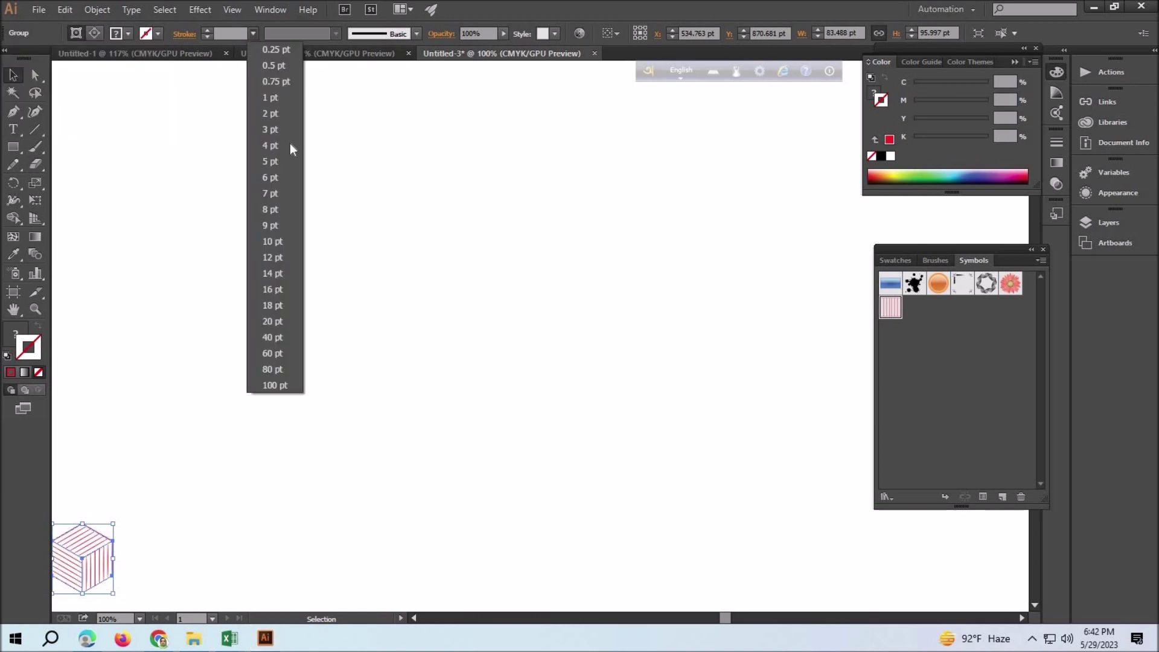
pyautogui.click(272, 177)
pyautogui.click(253, 34)
pyautogui.click(276, 145)
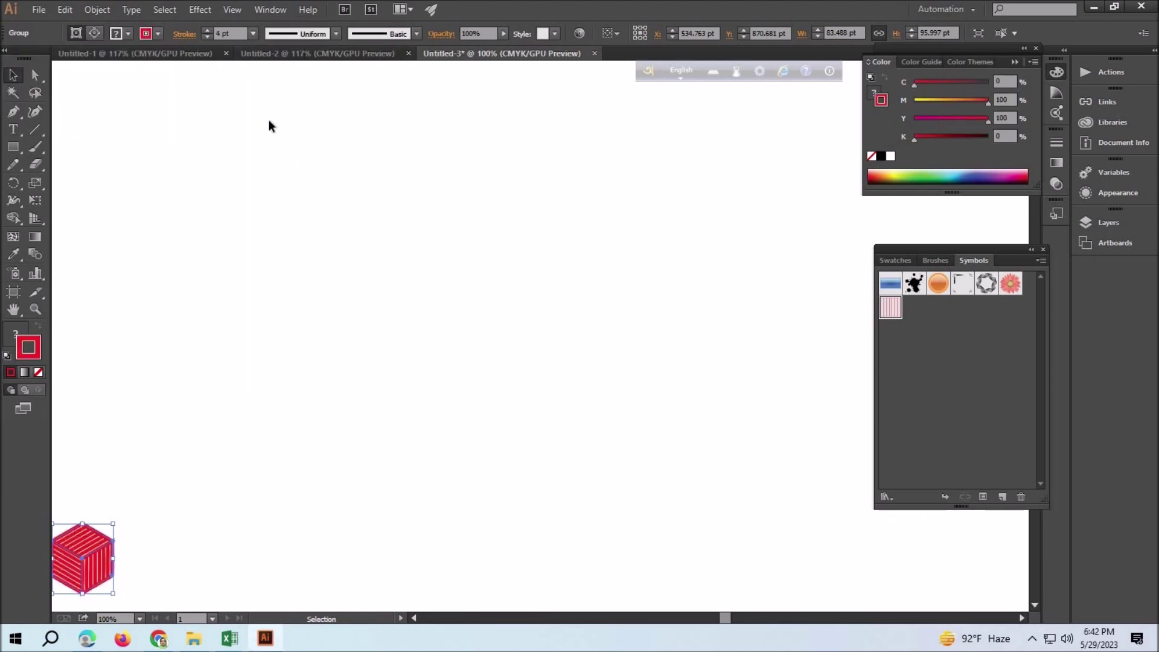
pyautogui.click(253, 34)
pyautogui.click(269, 114)
pyautogui.hscroll(-5, 254, 363)
# Copy the cube rightward and repeat with Ctrl+D into a row, then slide the row left.
pyautogui.moveTo(227, 575)
pyautogui.mouseDown()
pyautogui.moveTo(68, 582)
pyautogui.moveTo(157, 589)
pyautogui.mouseUp()
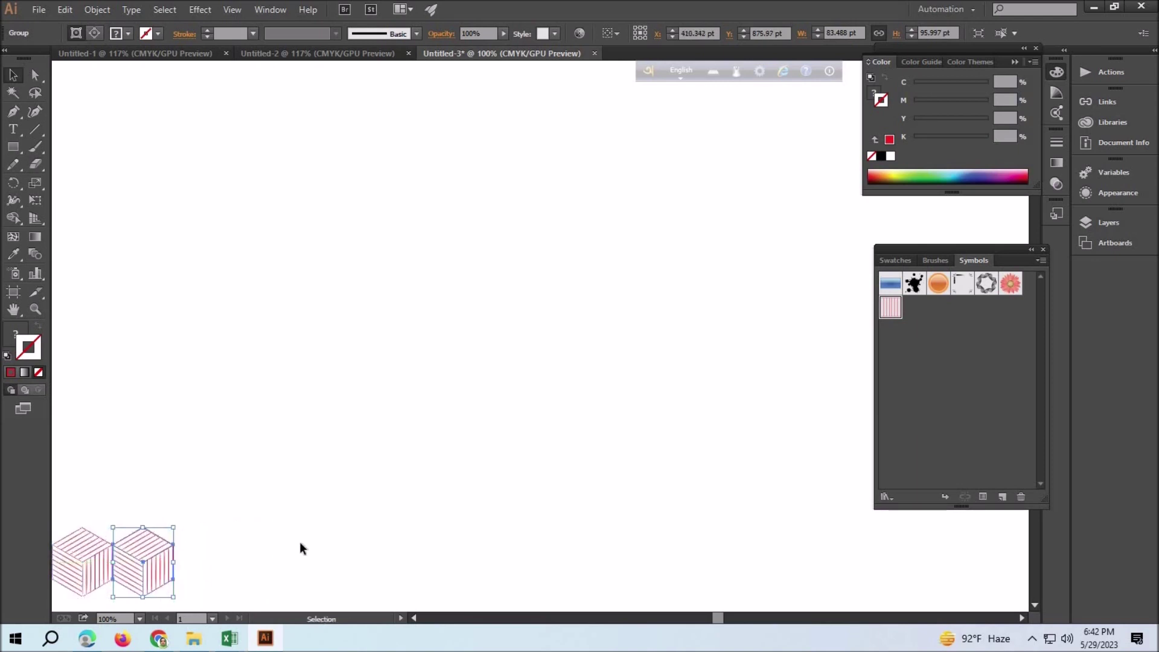
pyautogui.hotkey('ctrl', 'd')
pyautogui.hotkey('ctrl', 'd')
pyautogui.hotkey('ctrl', 'd')
pyautogui.hotkey('ctrl', 'd')
pyautogui.hotkey('ctrl', 'd')
pyautogui.hotkey('ctrl', 'd')
pyautogui.hotkey('ctrl', 'd')
pyautogui.hotkey('ctrl', 'd')
pyautogui.hotkey('ctrl', 'd')
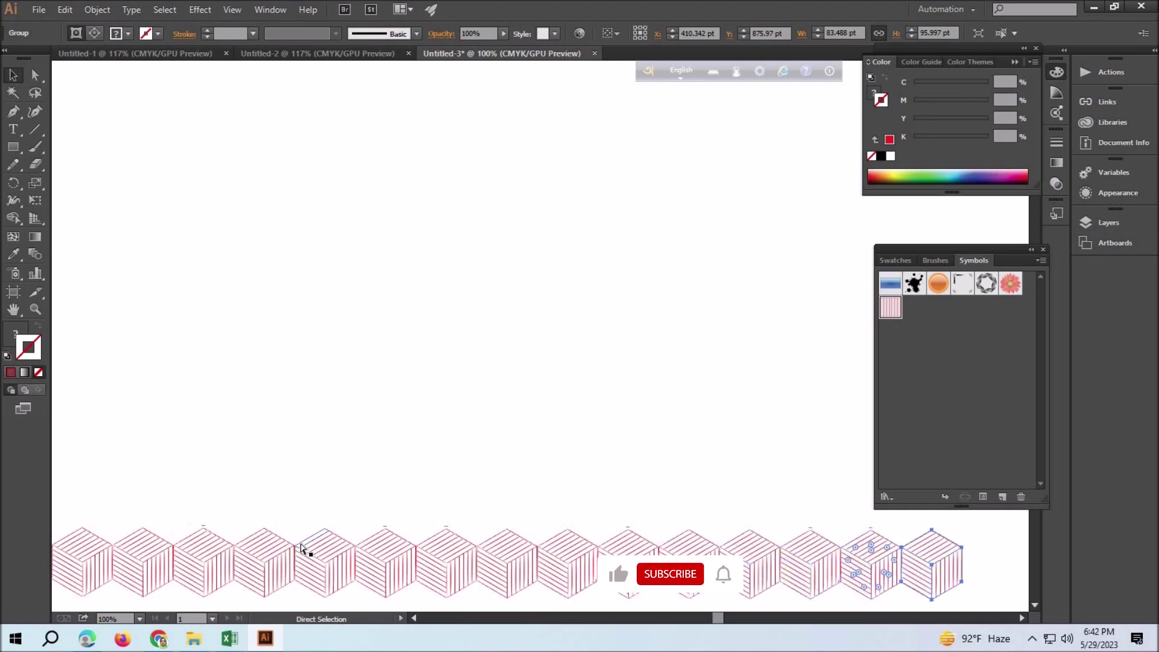
pyautogui.hotkey('ctrl', 'd')
pyautogui.scroll(-2, 479, 485)
pyautogui.hotkey('ctrl', 'a')
pyautogui.moveTo(163, 510)
pyautogui.mouseDown()
pyautogui.moveTo(97, 524)
pyautogui.moveTo(134, 541)
pyautogui.mouseUp()
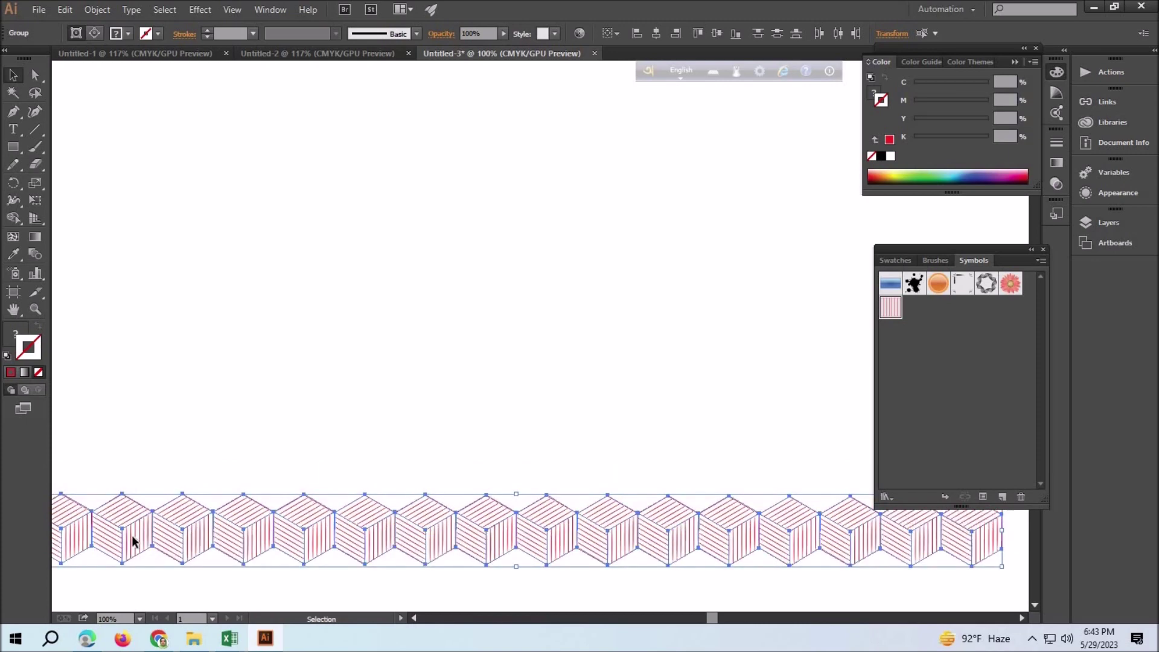
pyautogui.click(138, 494)
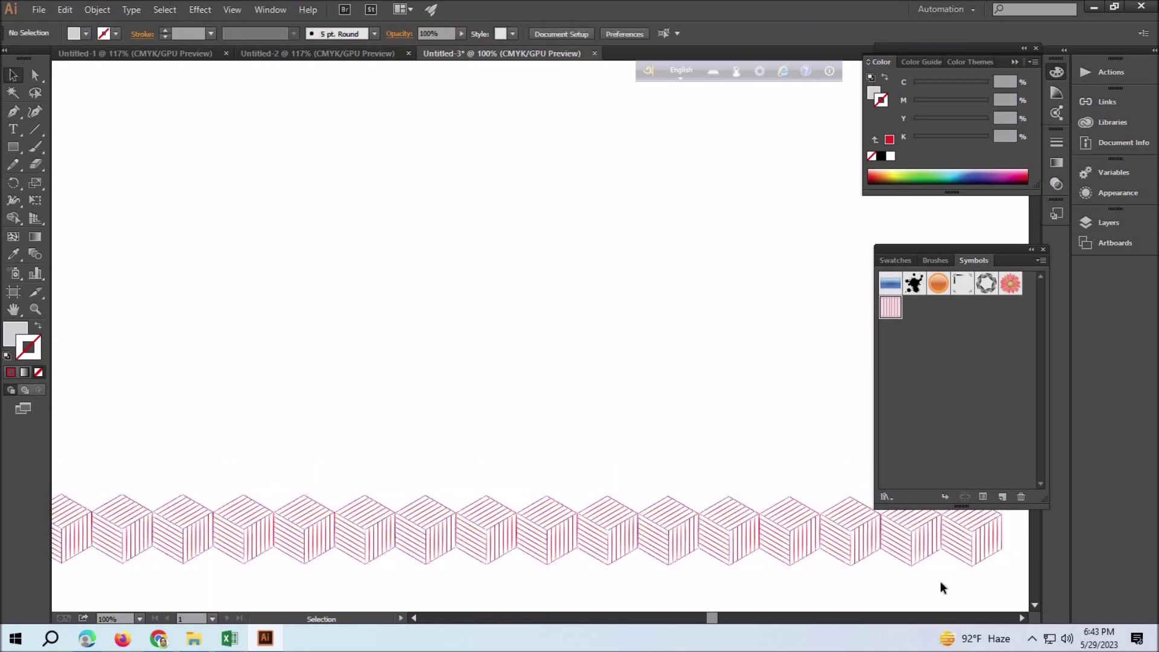
# Shift the row left, copy it upward offset, repeat with Ctrl+D, and select the whole pattern.
pyautogui.moveTo(940, 581); pyautogui.dragTo(195, 468)
pyautogui.moveTo(278, 531); pyautogui.dragTo(208, 525)
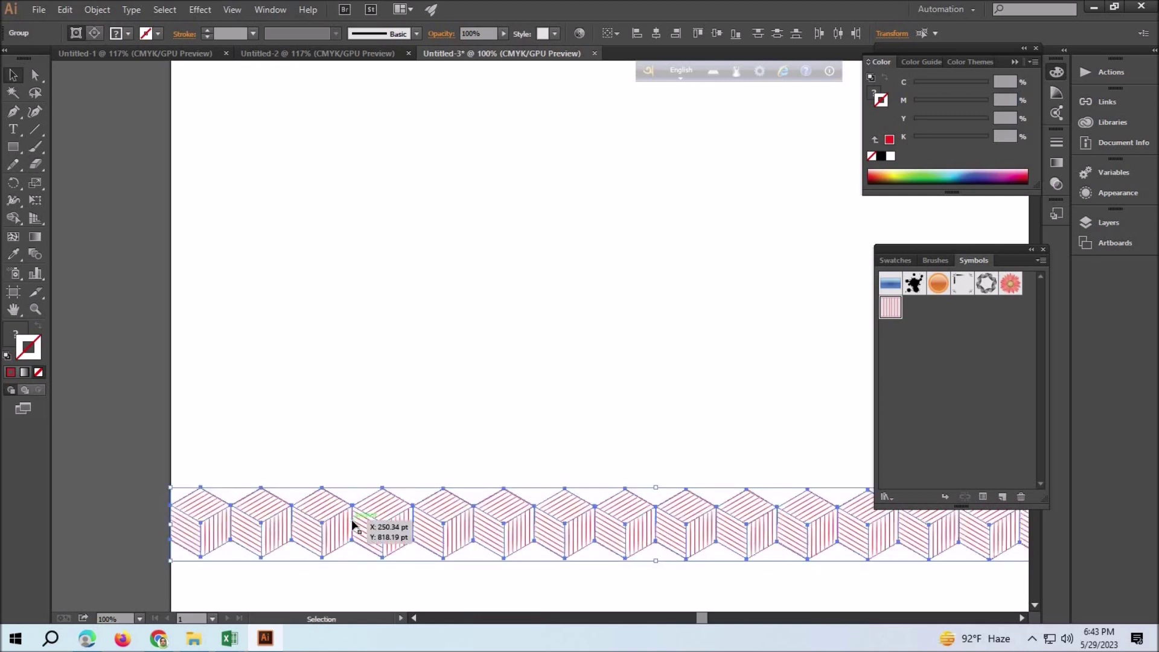
pyautogui.moveTo(320, 503); pyautogui.dragTo(291, 483)
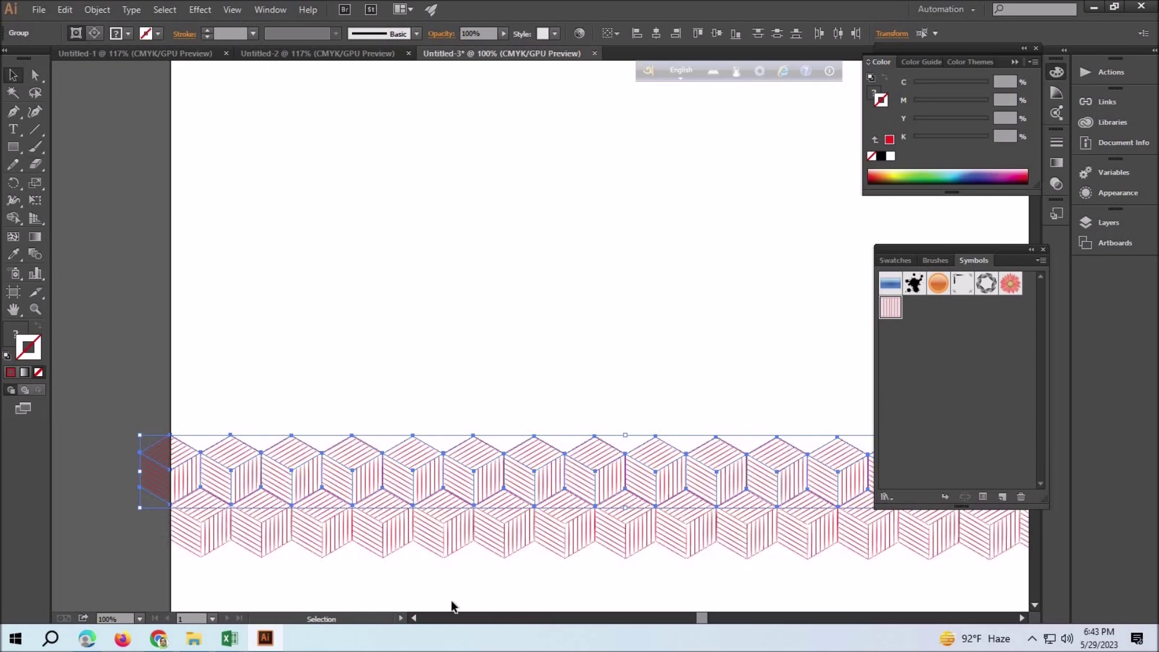
pyautogui.hotkey('ctrl', 'd')
pyautogui.hotkey('ctrl', 'd')
pyautogui.hotkey('ctrl', 'd')
pyautogui.hotkey('ctrl', 'd')
pyautogui.hotkey('ctrl', 'd')
pyautogui.hotkey('ctrl', 'd')
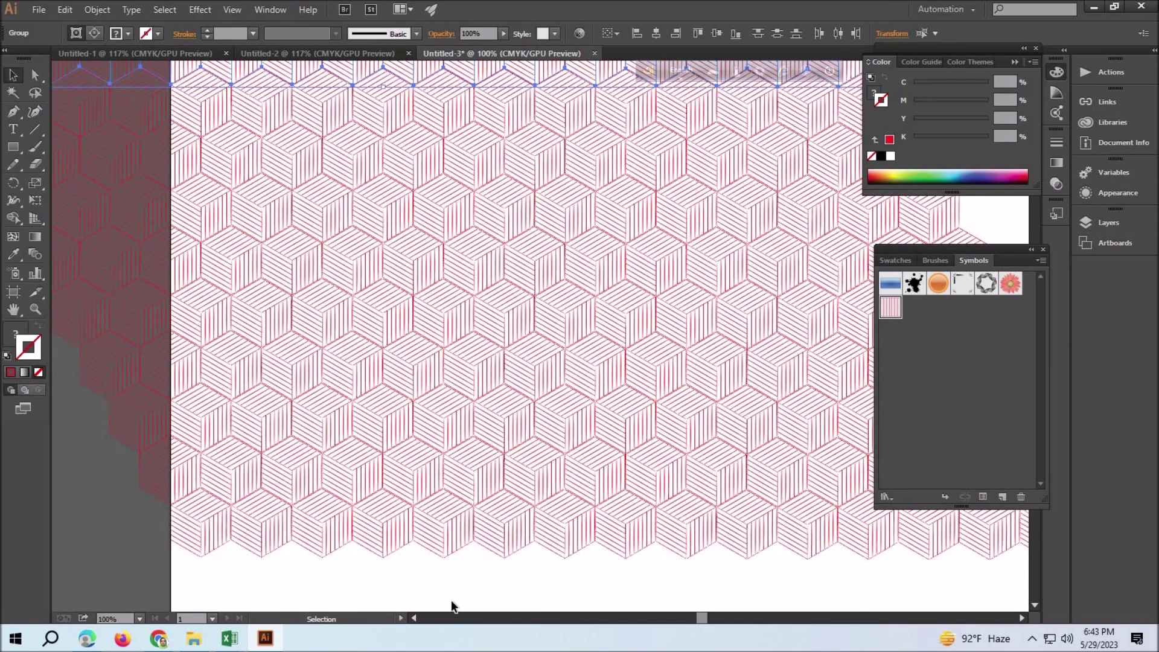
pyautogui.click(800, 578)
pyautogui.moveTo(1014, 570); pyautogui.dragTo(81, 132)
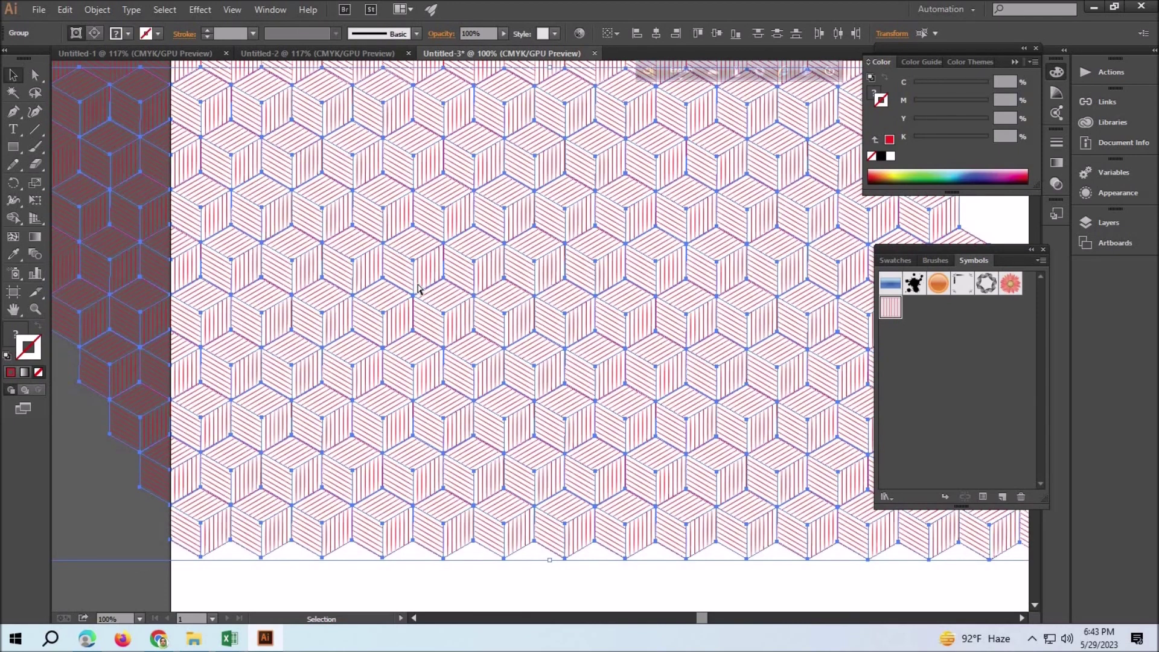
pyautogui.click(158, 34)
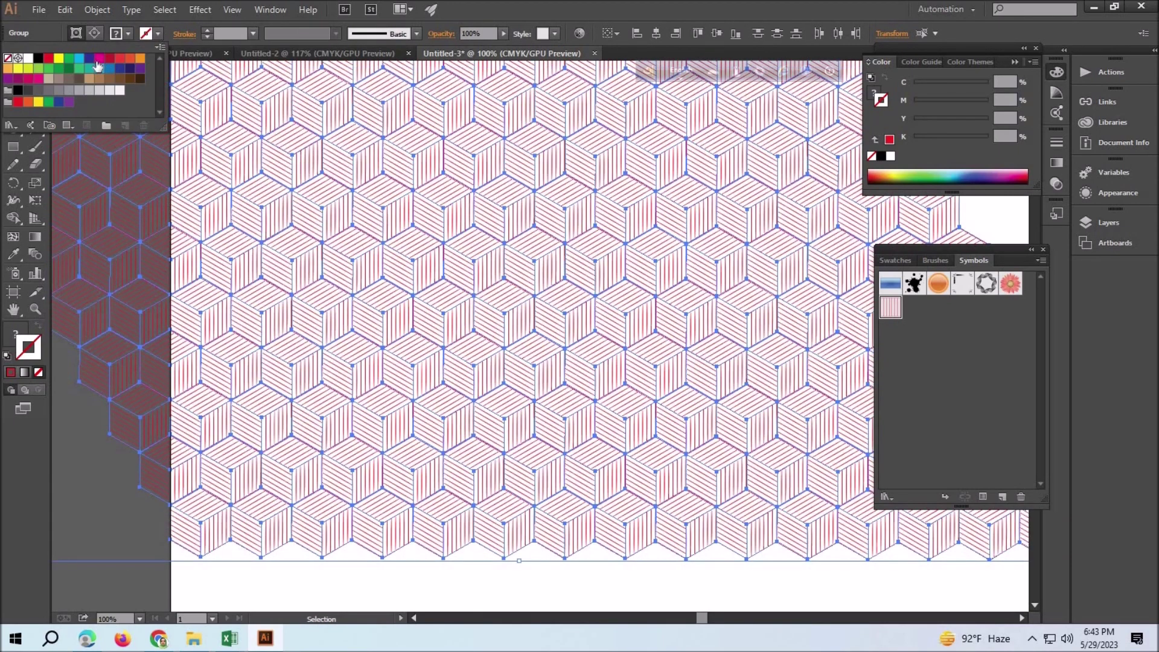
# Try green, dark blue, red and cyan strokes at 2 pt, then reset to black stroke and white fill.
pyautogui.click(70, 57)
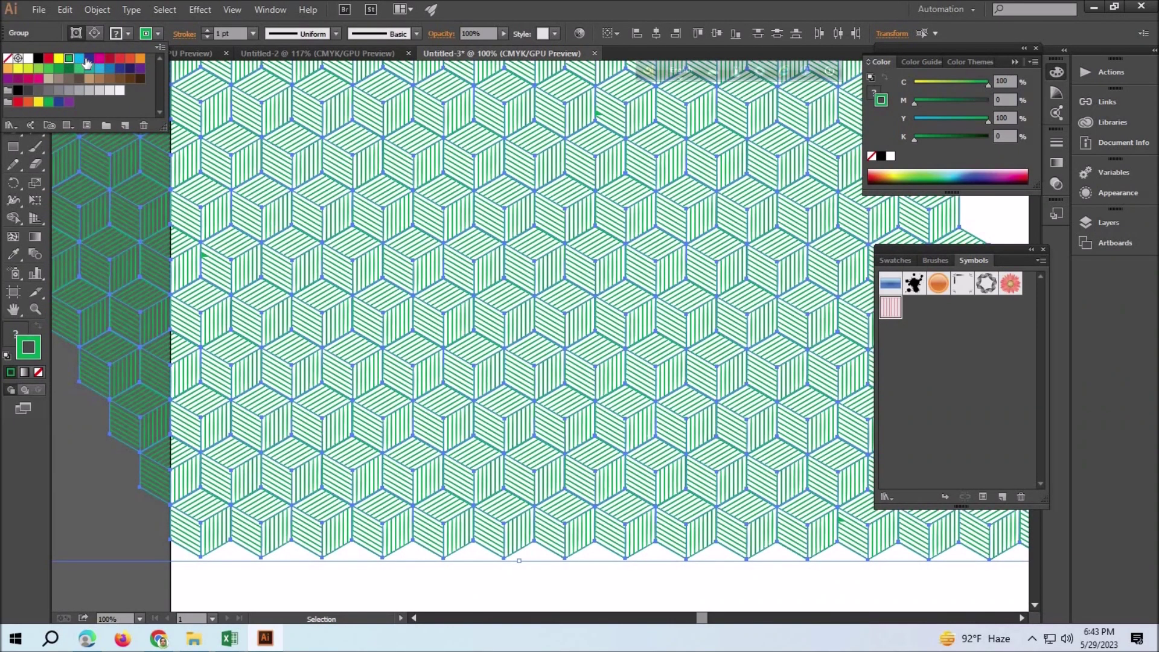
pyautogui.click(89, 59)
pyautogui.click(253, 34)
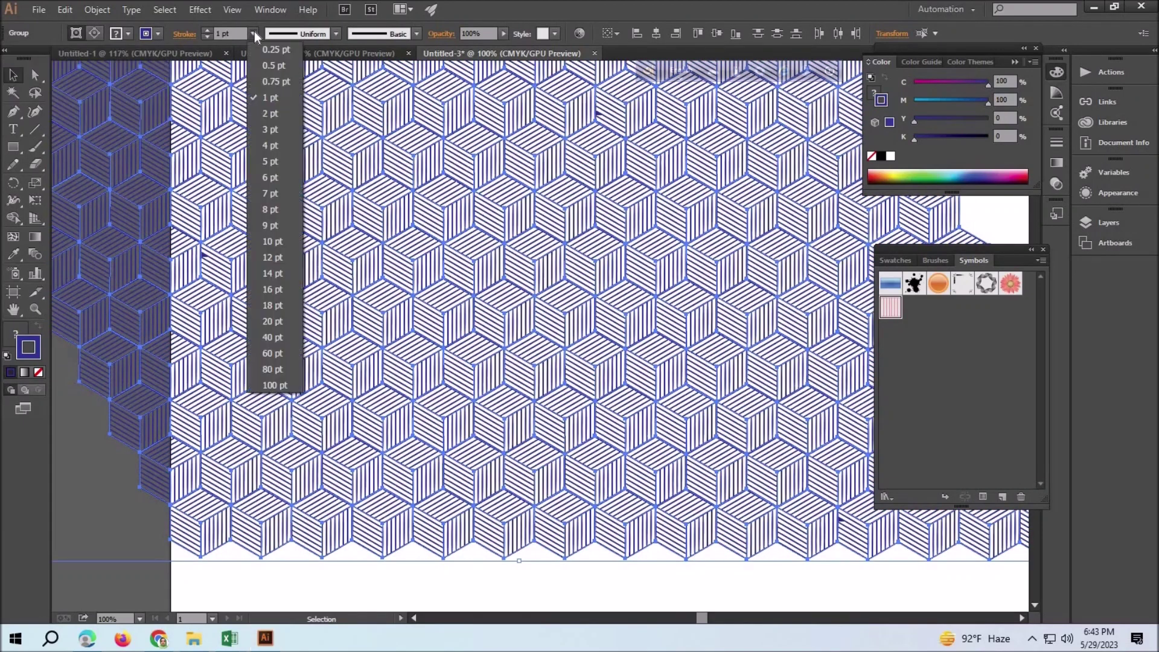
pyautogui.click(284, 114)
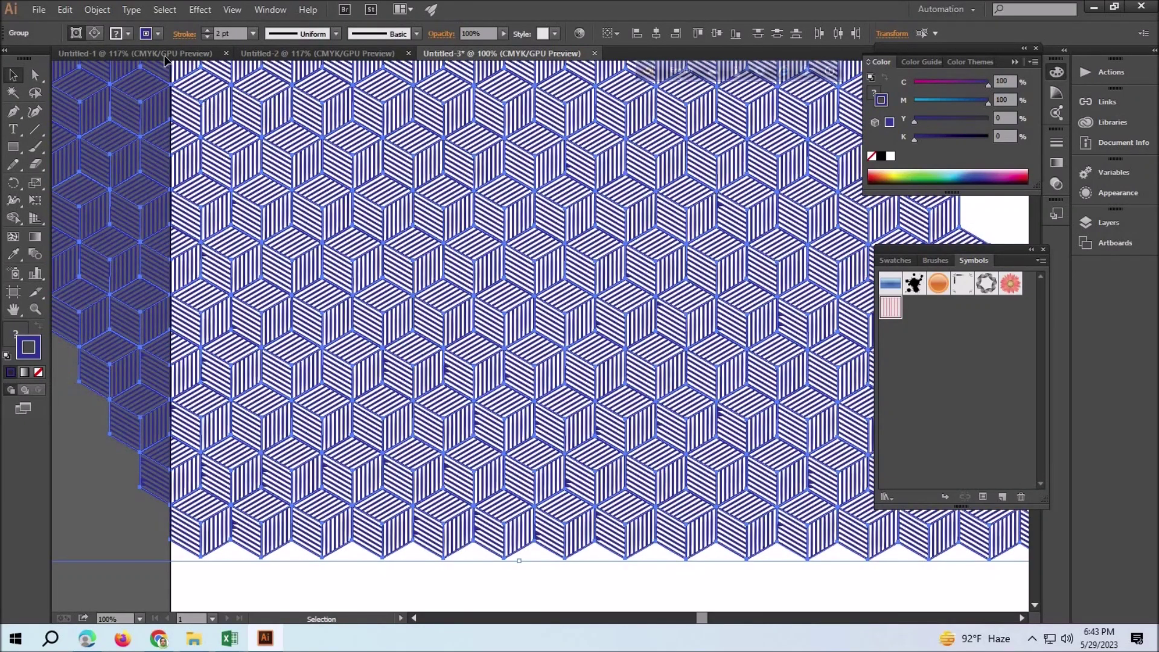
pyautogui.click(157, 33)
pyautogui.click(119, 58)
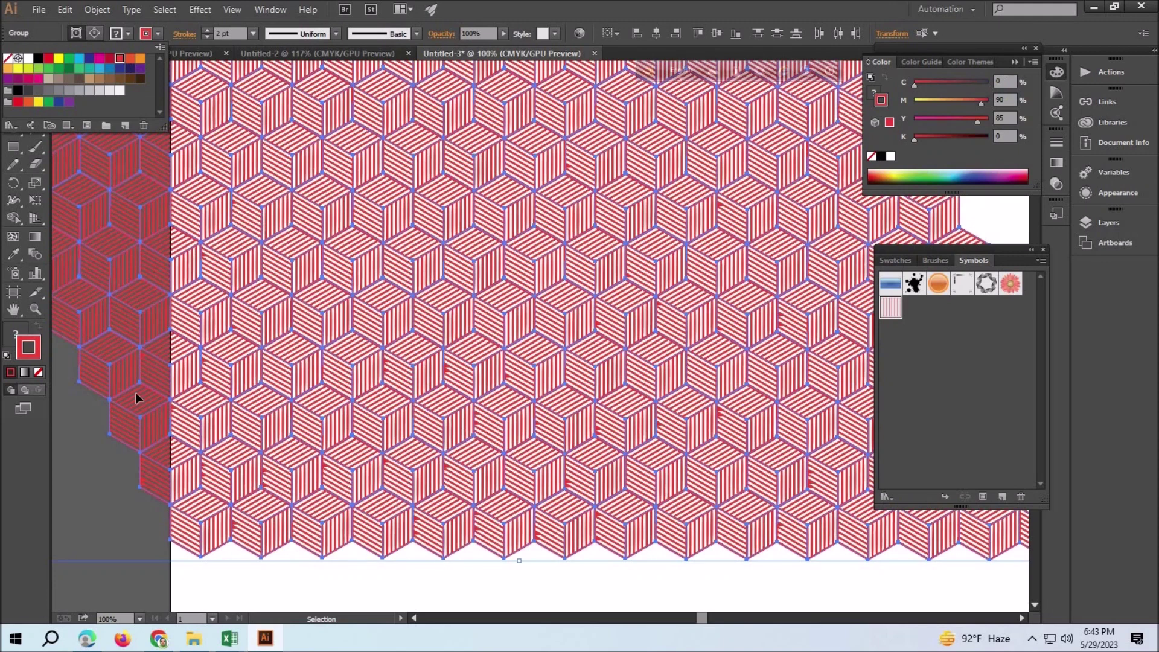
pyautogui.click(79, 59)
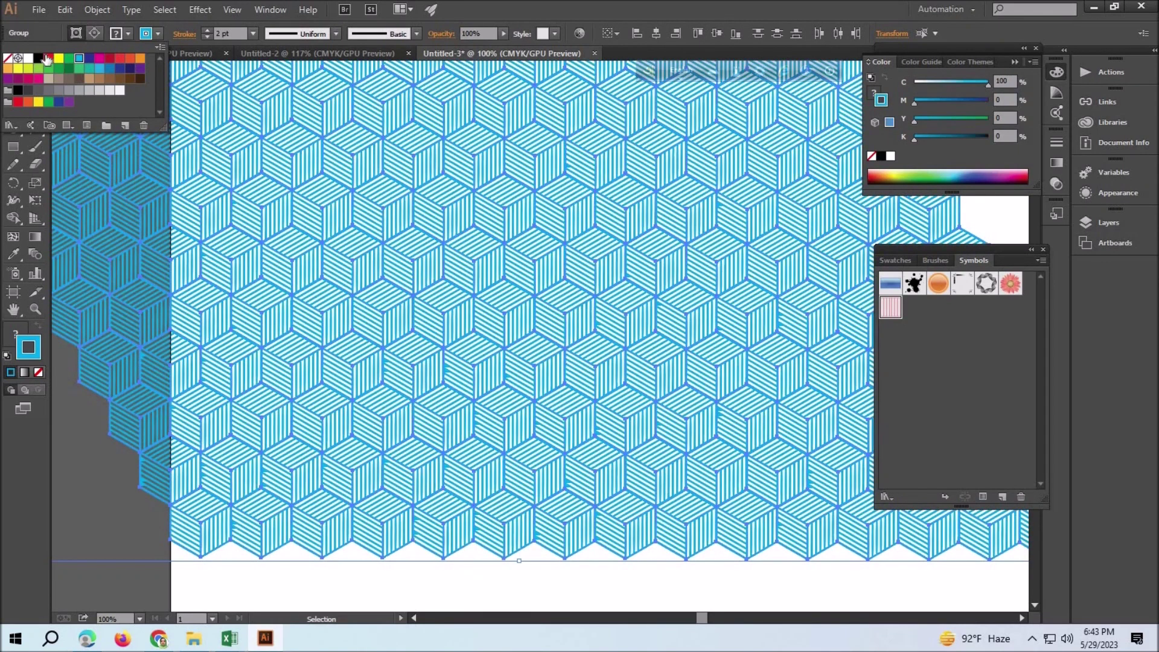
pyautogui.press('d')
pyautogui.click(498, 581)
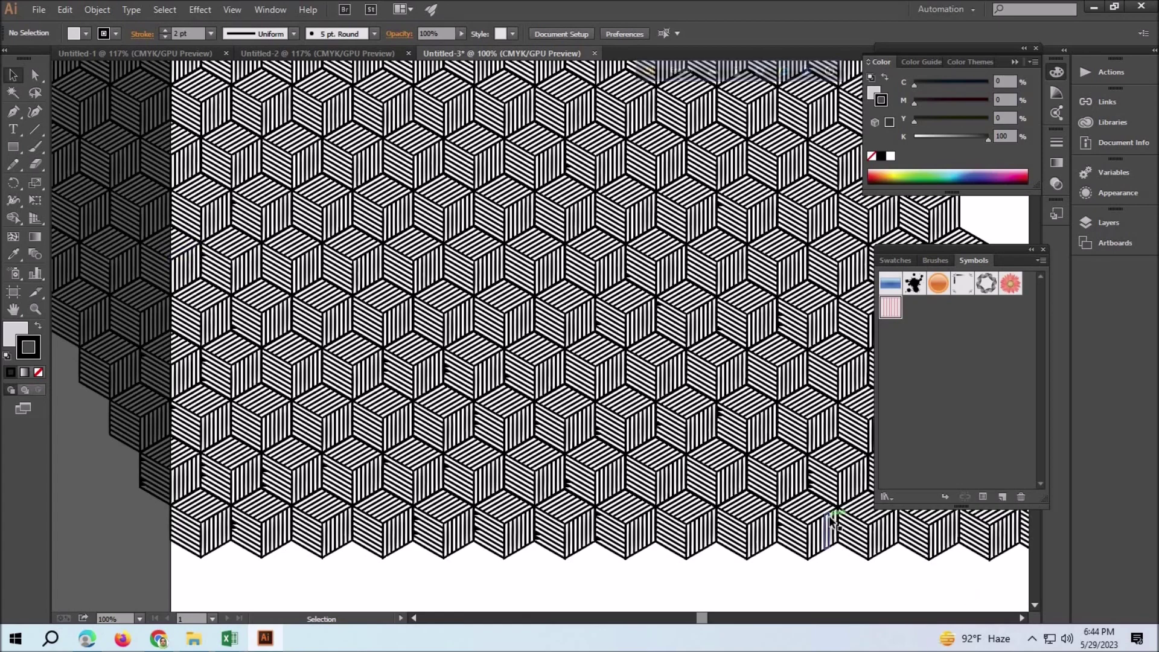
pyautogui.click(737, 479)
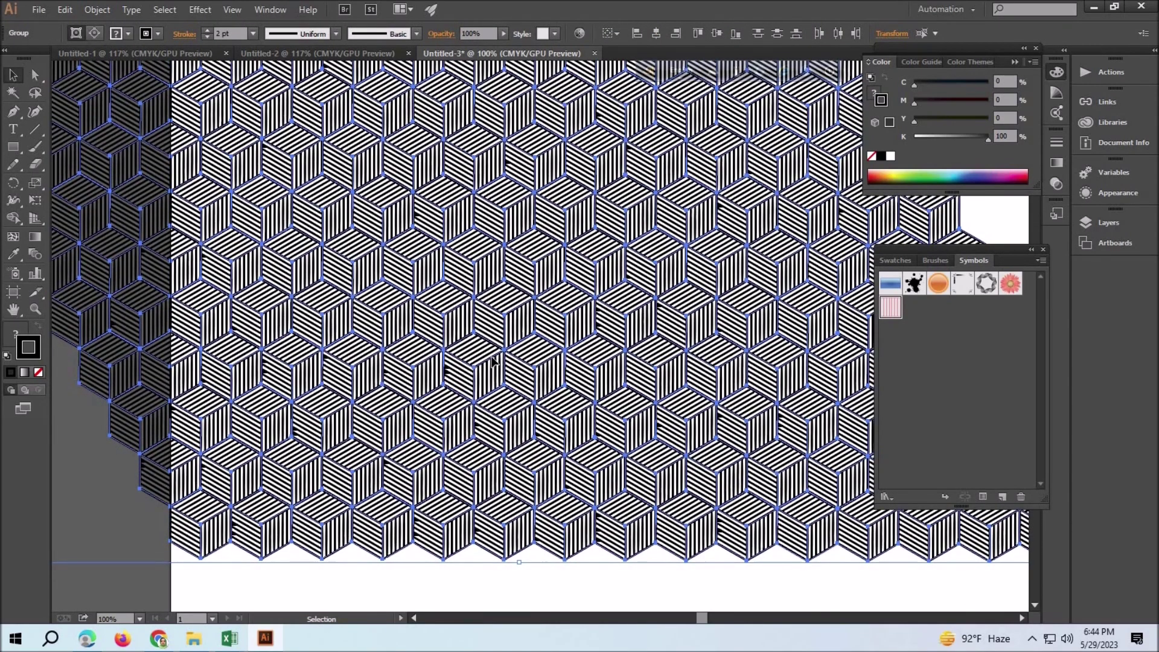
# Drag the cube pattern into alignment with the artboard and set its stroke to 1 pt.
pyautogui.moveTo(491, 359)
pyautogui.mouseDown()
pyautogui.moveTo(497, 442)
pyautogui.moveTo(543, 469)
pyautogui.mouseUp()
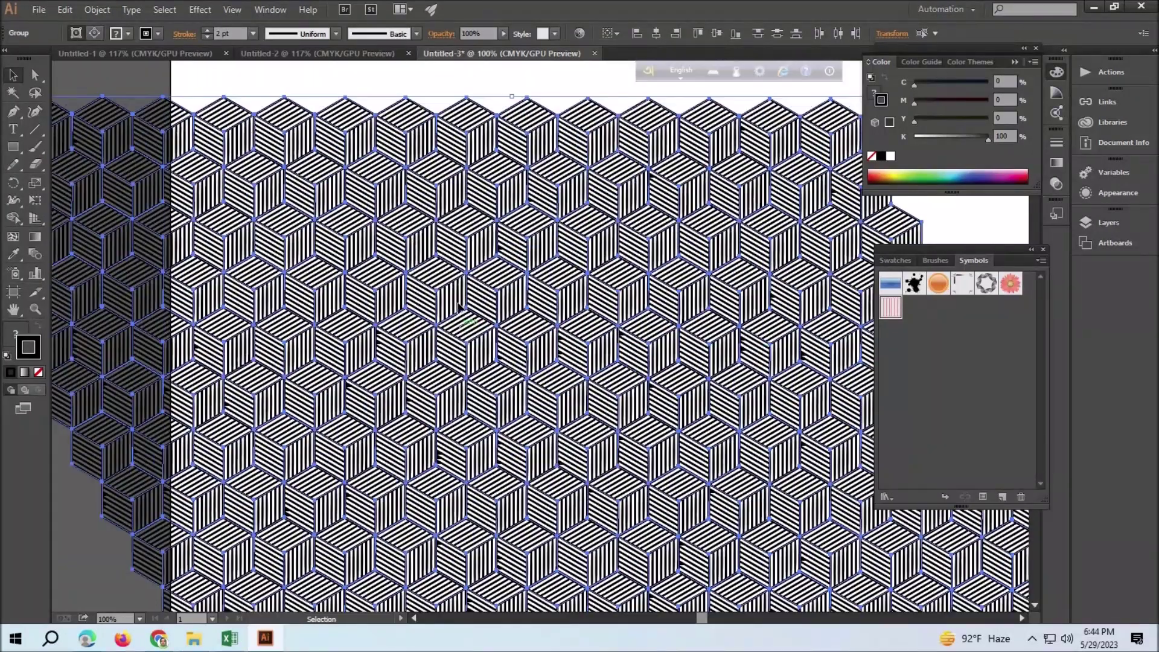
pyautogui.moveTo(469, 323); pyautogui.dragTo(457, 257)
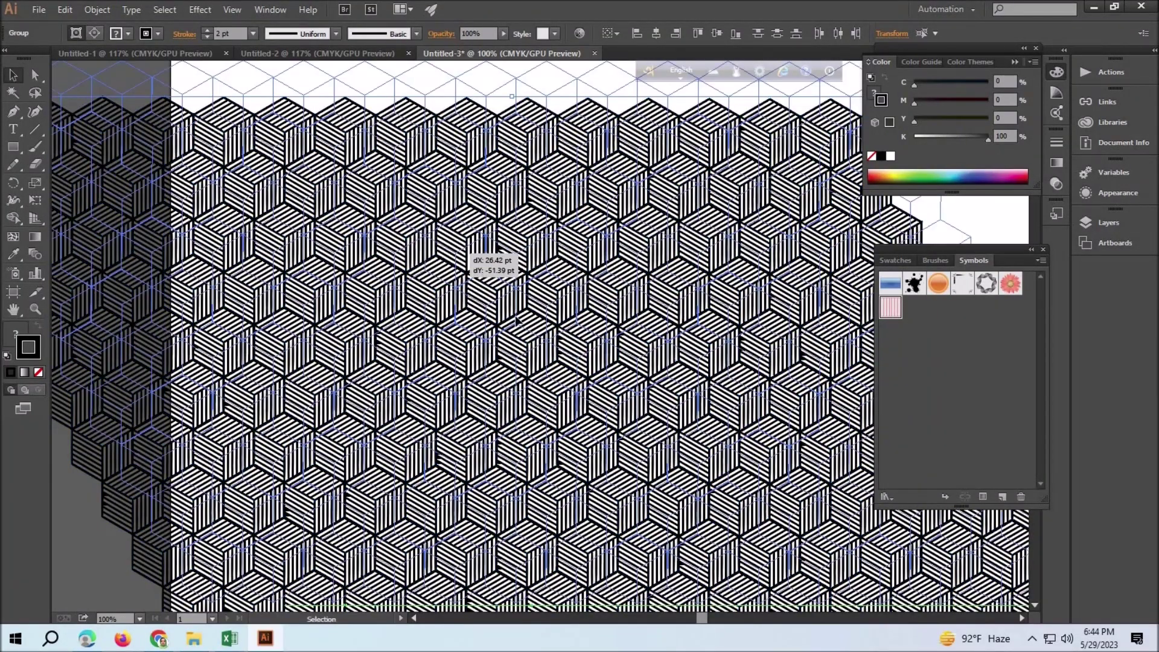
pyautogui.moveTo(516, 320); pyautogui.dragTo(511, 307)
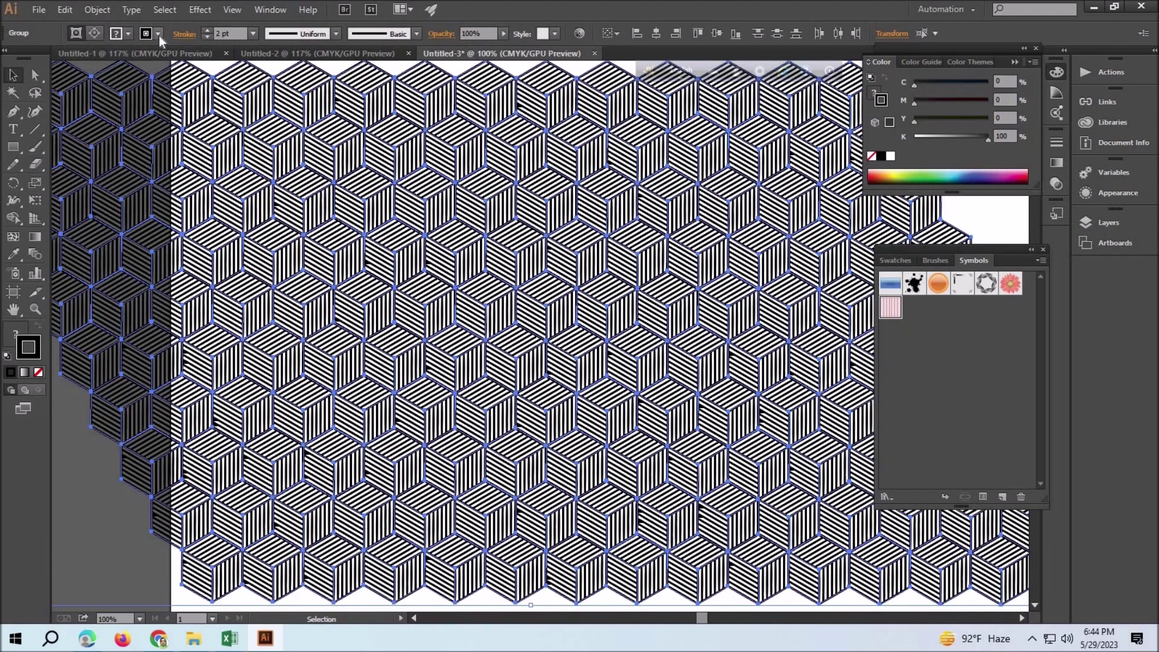
pyautogui.click(253, 33)
pyautogui.click(267, 97)
pyautogui.hotkey('ctrl', 'shift', 'a')
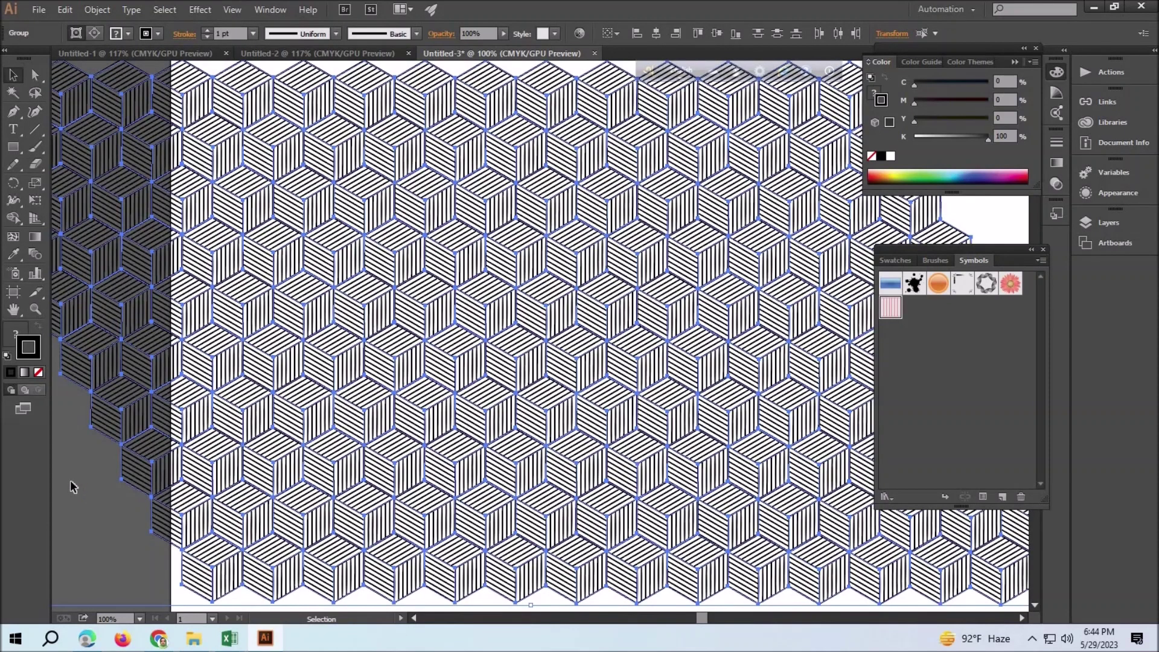
# Colour a three-cube cluster near the centre magenta and the three cubes above it cyan.
pyautogui.click(509, 365)
pyautogui.keyDown('shift'); pyautogui.click(482, 310); pyautogui.keyUp('shift')
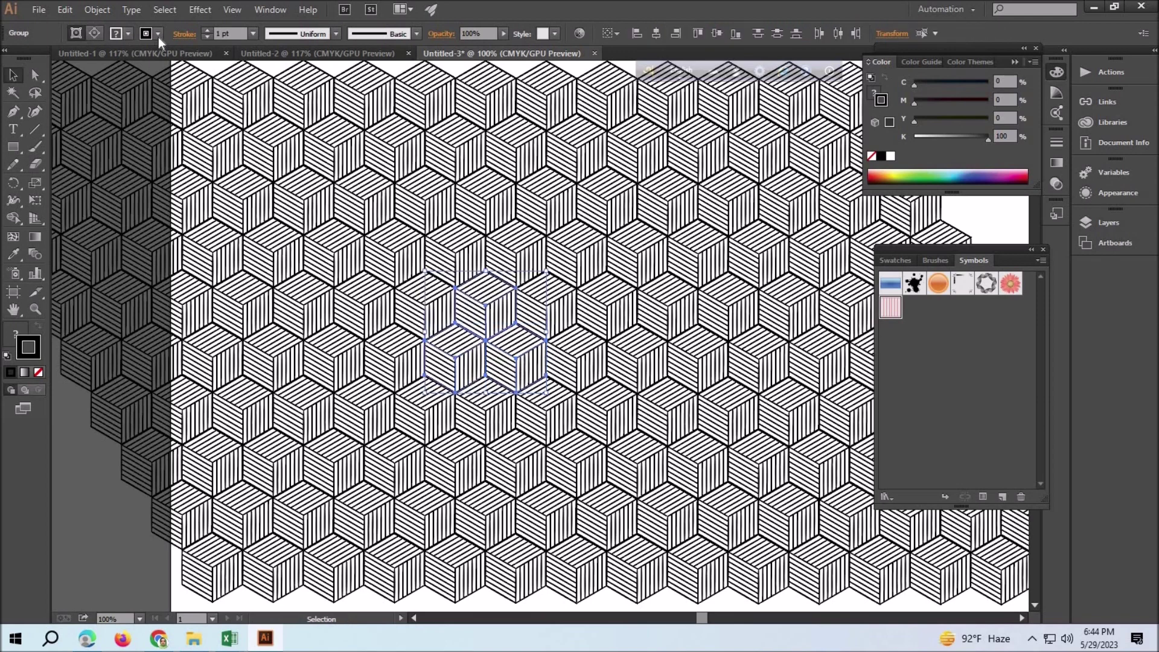
pyautogui.click(158, 34)
pyautogui.click(590, 314)
pyautogui.click(510, 257)
pyautogui.keyDown('shift'); pyautogui.click(464, 252); pyautogui.keyUp('shift')
pyautogui.keyDown('shift'); pyautogui.click(483, 202); pyautogui.keyUp('shift')
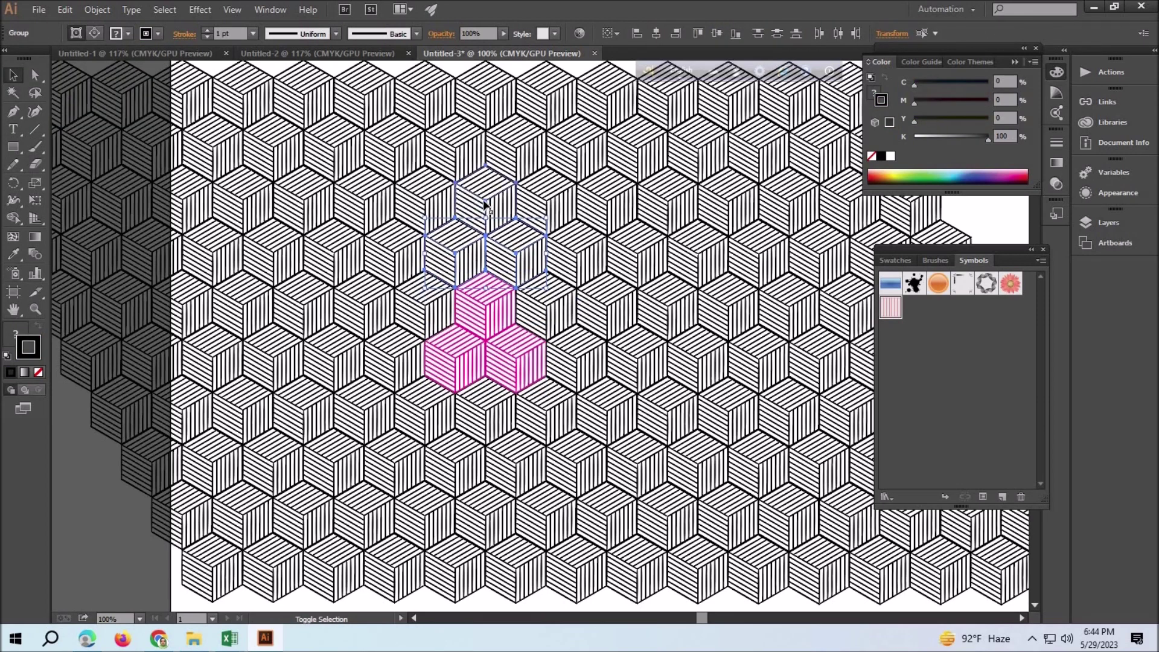
pyautogui.click(159, 33)
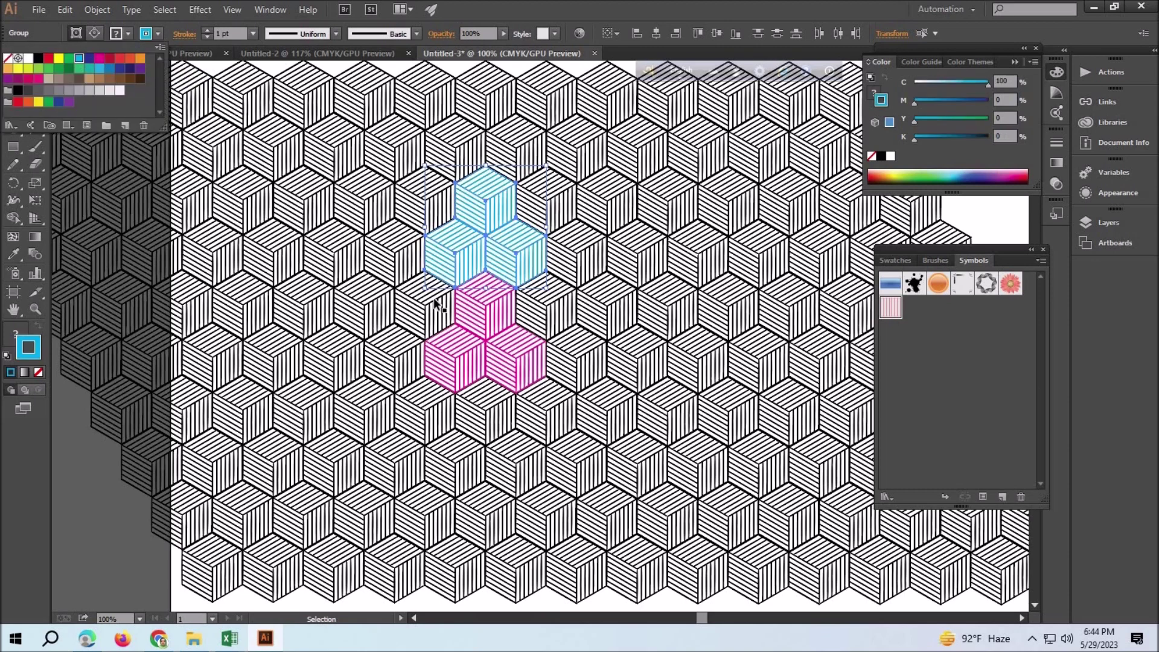
pyautogui.click(422, 314)
# Colour three cubes left of the magenta ones orange and the three above them red.
pyautogui.keyDown('shift'); pyautogui.click(397, 351); pyautogui.keyUp('shift')
pyautogui.keyDown('shift'); pyautogui.click(362, 307); pyautogui.keyUp('shift')
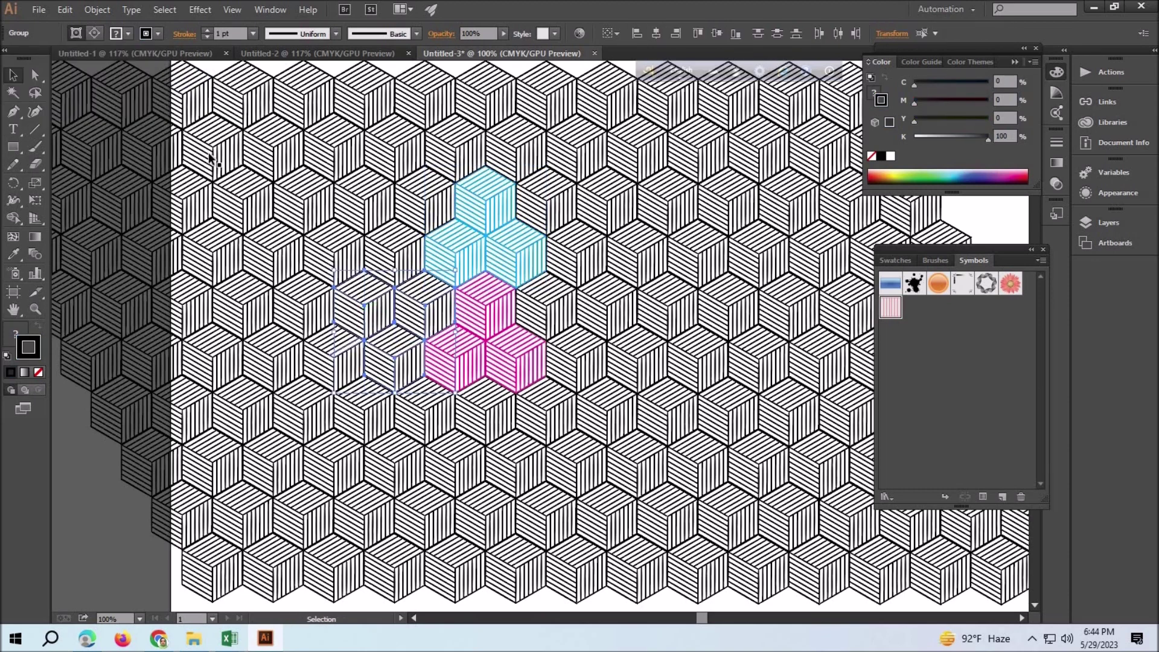
pyautogui.click(158, 33)
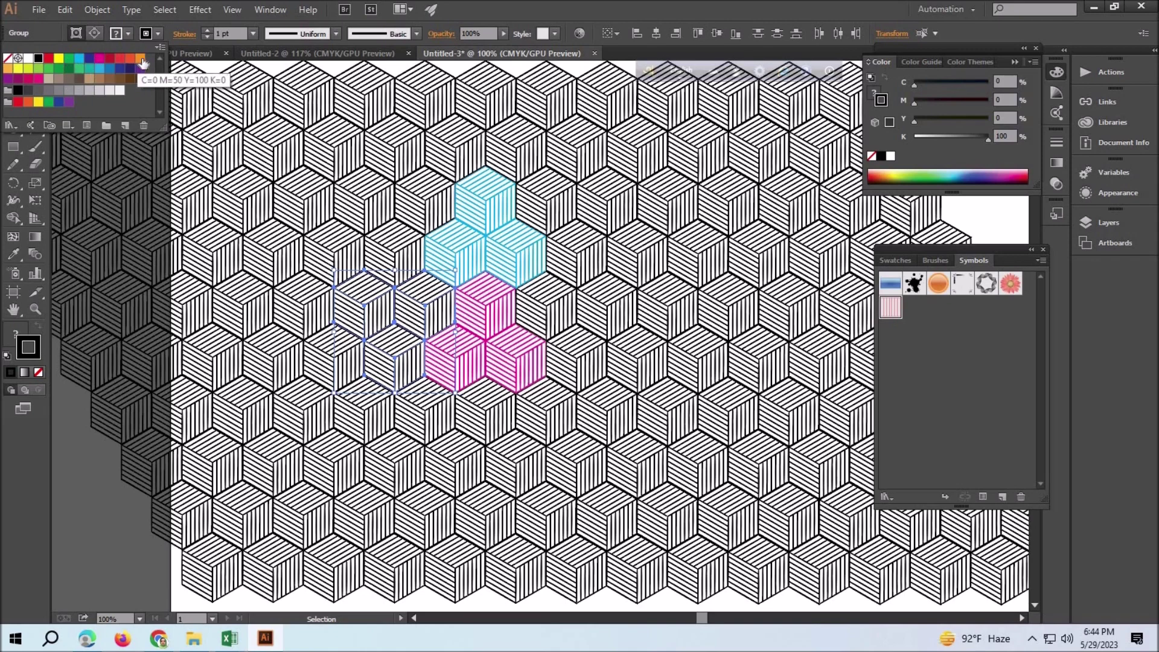
pyautogui.click(140, 58)
pyautogui.click(409, 254)
pyautogui.keyDown('shift'); pyautogui.click(416, 199); pyautogui.keyUp('shift')
pyautogui.keyDown('shift'); pyautogui.click(362, 212); pyautogui.keyUp('shift')
pyautogui.click(158, 33)
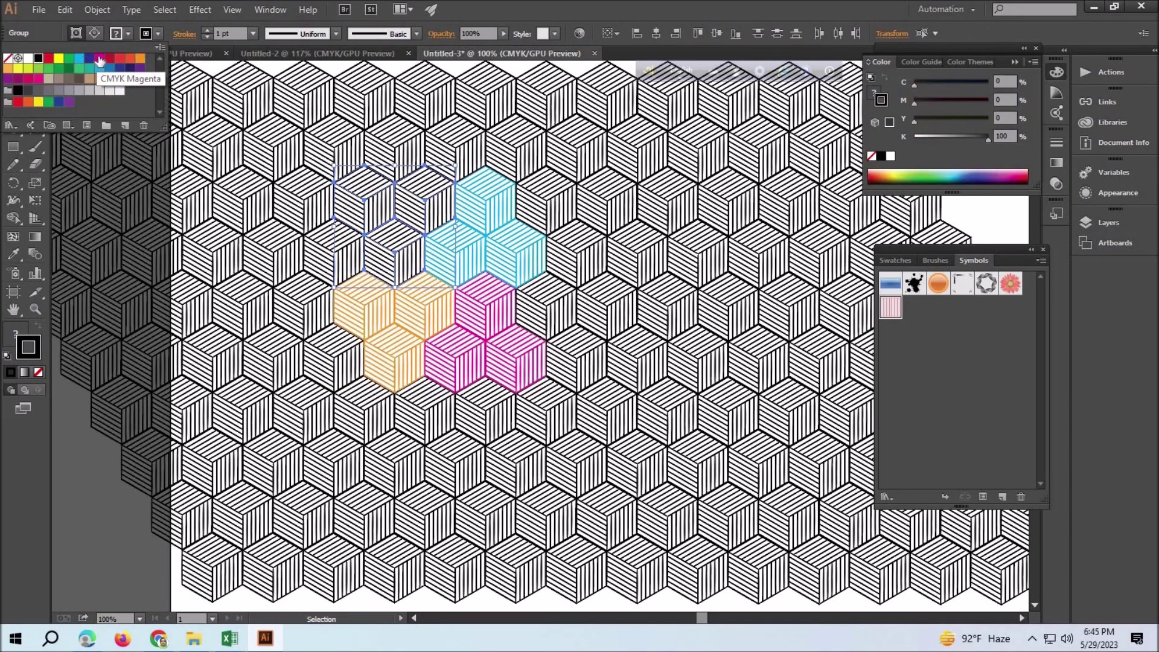
pyautogui.click(49, 58)
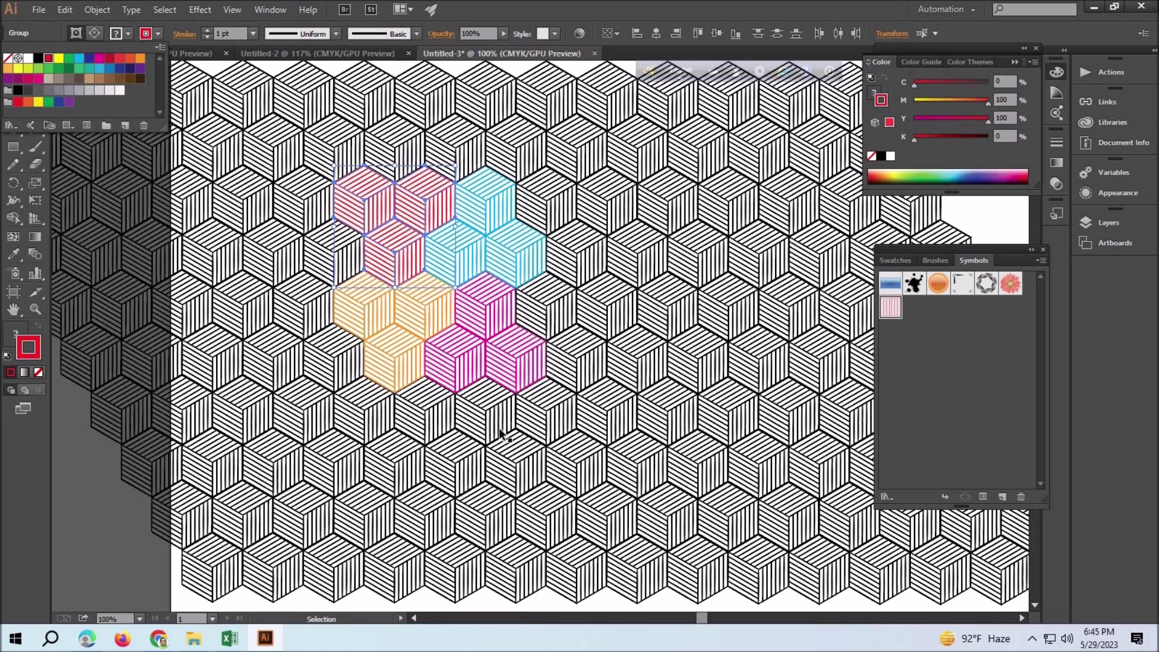